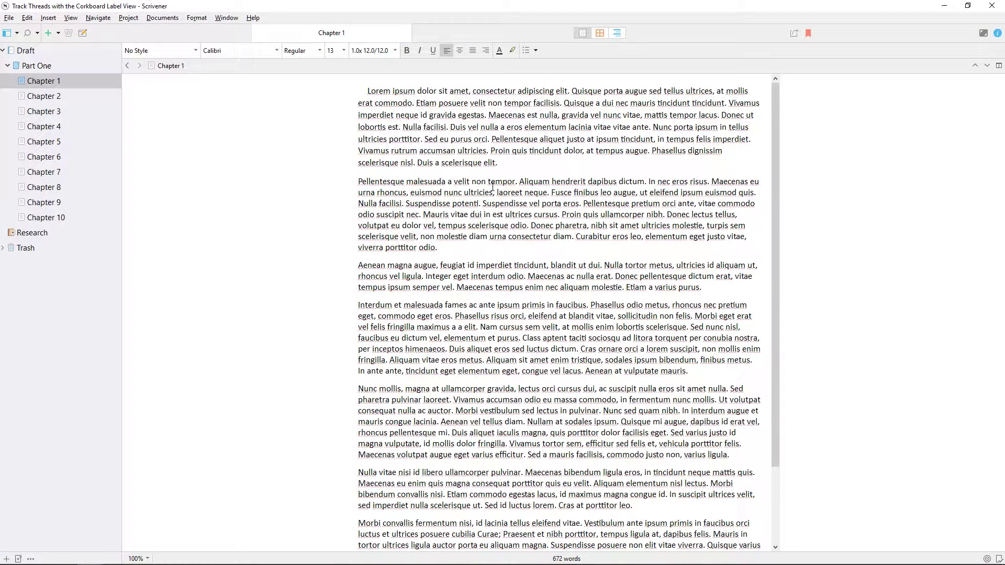
# Step: Select Chapter 1 and show its synopsis and notes in the Inspector
pyautogui.click(65, 84)
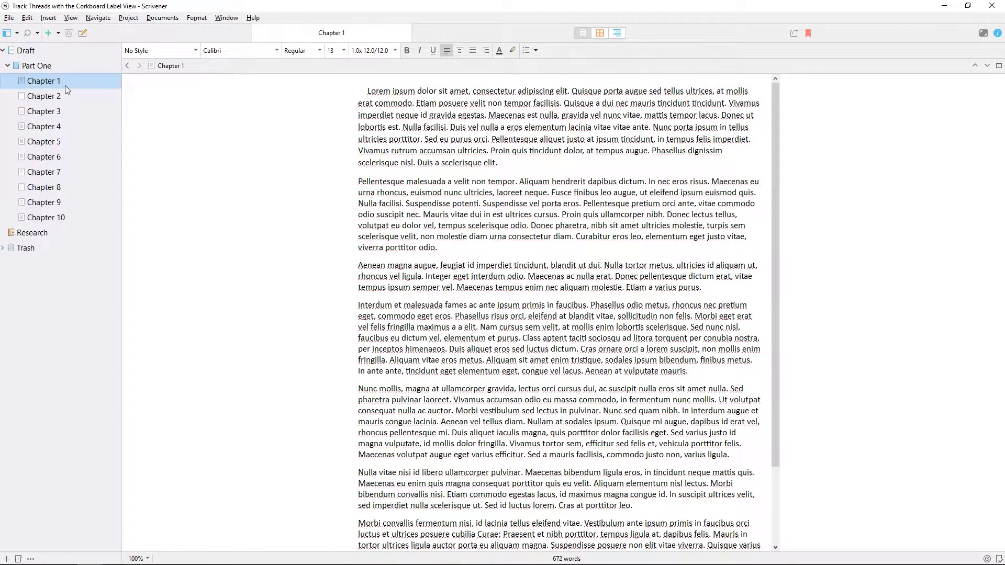
pyautogui.click(999, 66)
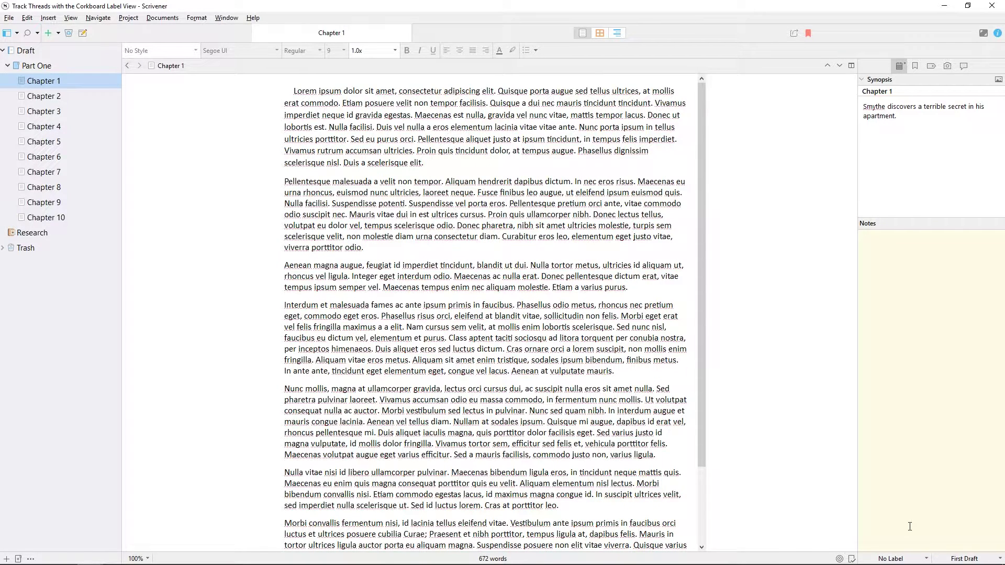
pyautogui.click(914, 558)
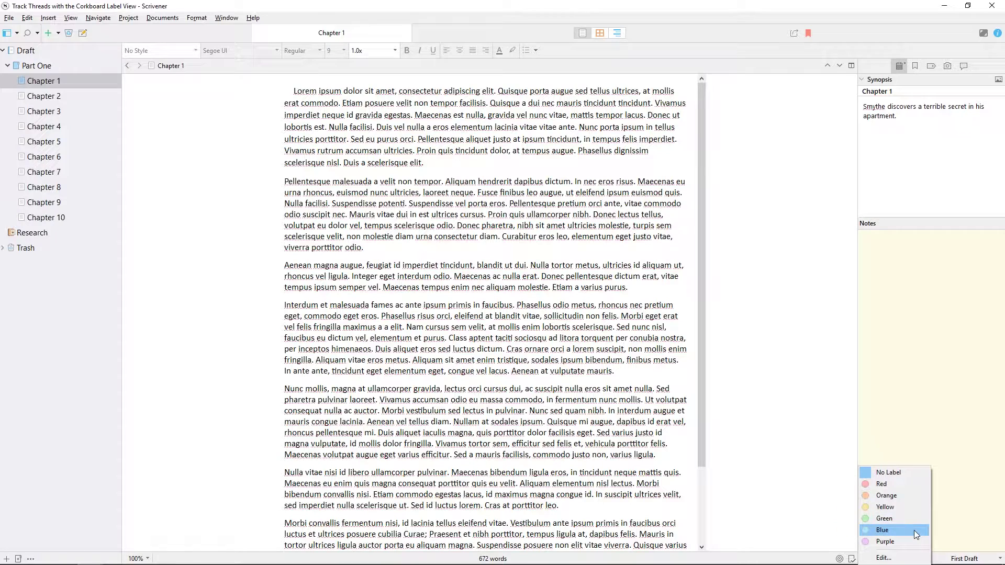
pyautogui.click(896, 366)
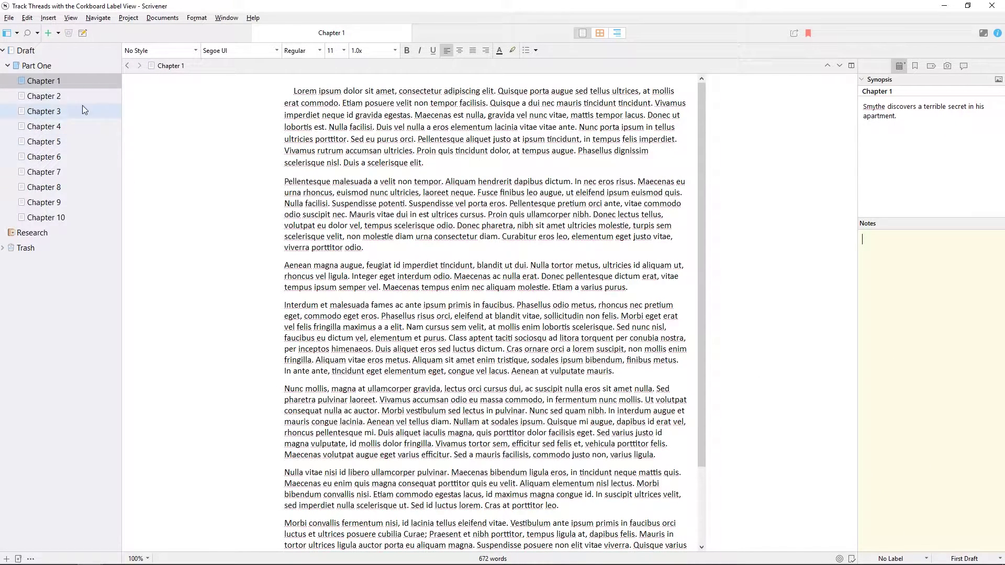
# Step: Give Chapter 1 the Red label, then select Chapter 2
pyautogui.rightClick(47, 80)
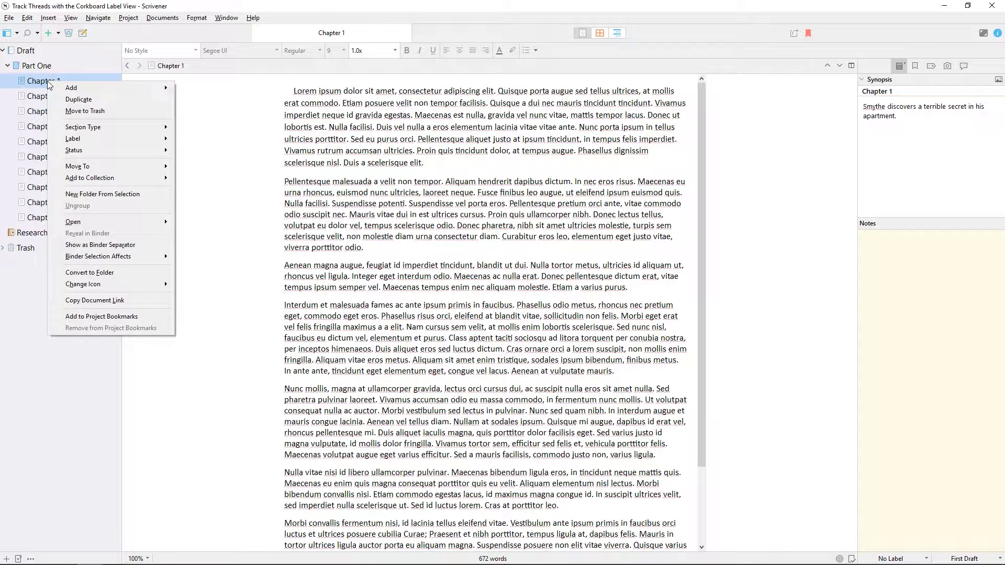
pyautogui.moveTo(118, 138)
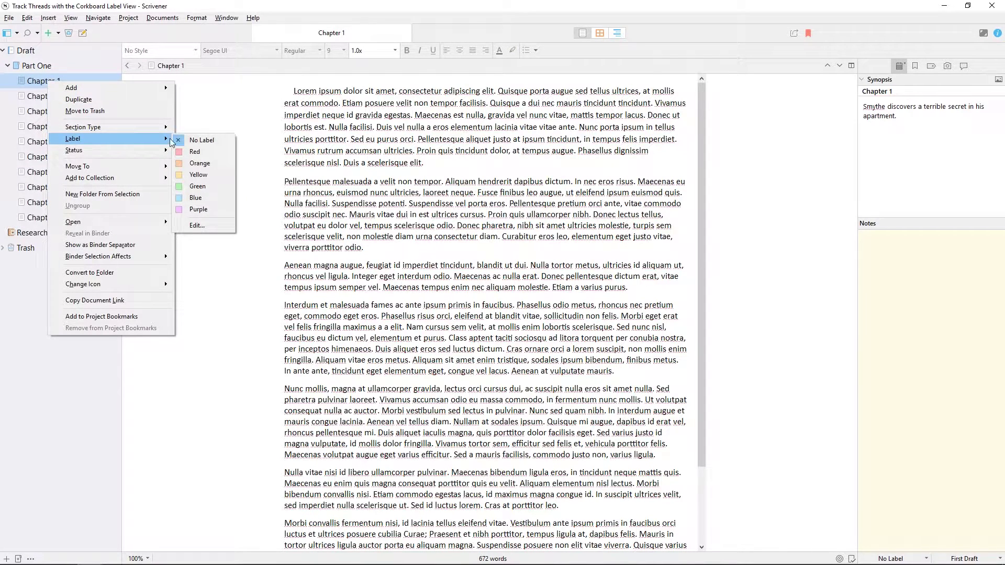
pyautogui.click(196, 152)
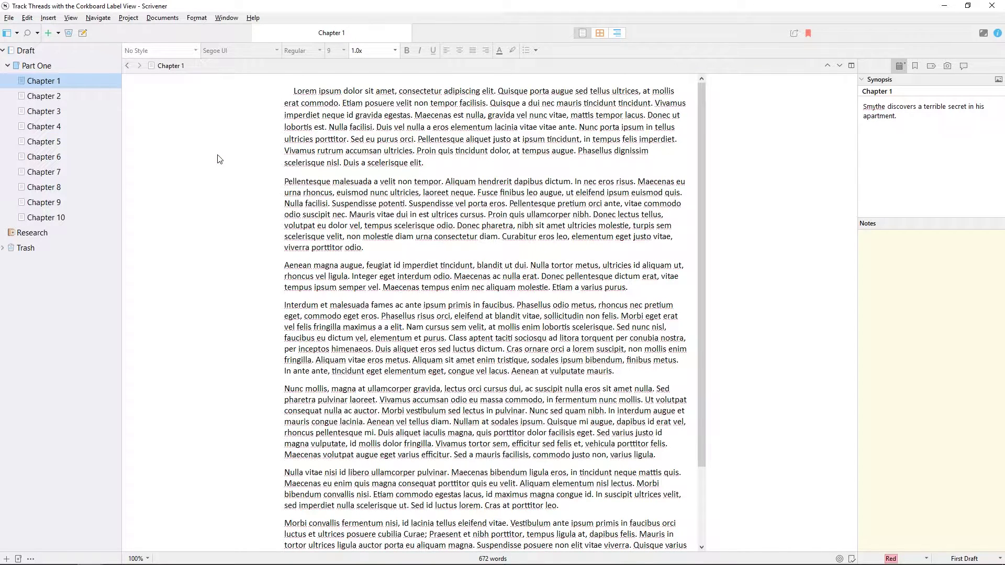
pyautogui.click(60, 99)
# Step: Add Chapters 3 and 4 to the selection and label all three chapters Orange
pyautogui.keyDown('shift'); pyautogui.click(61, 112); pyautogui.keyUp('shift')
pyautogui.keyDown('shift'); pyautogui.click(50, 127); pyautogui.keyUp('shift')
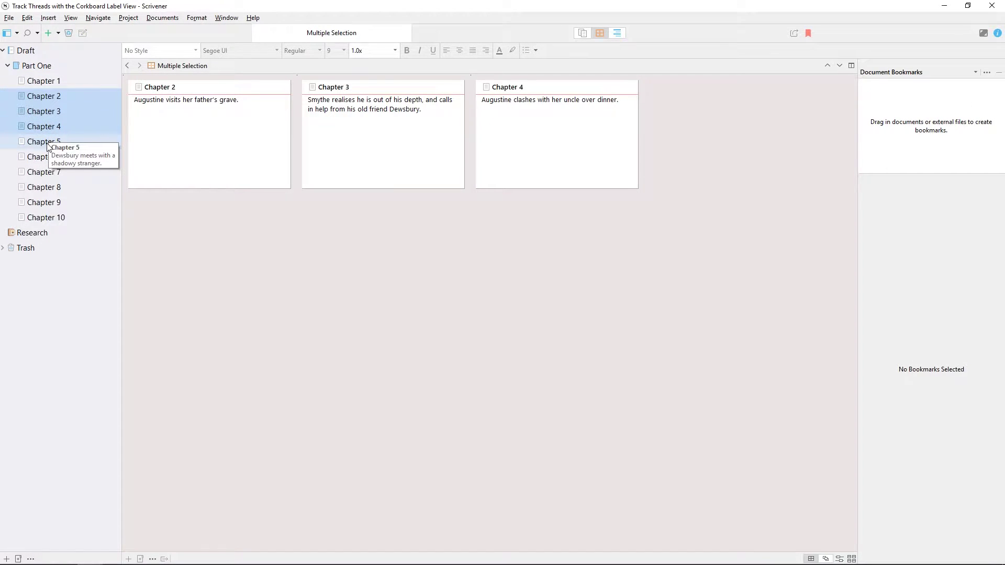
pyautogui.rightClick(52, 127)
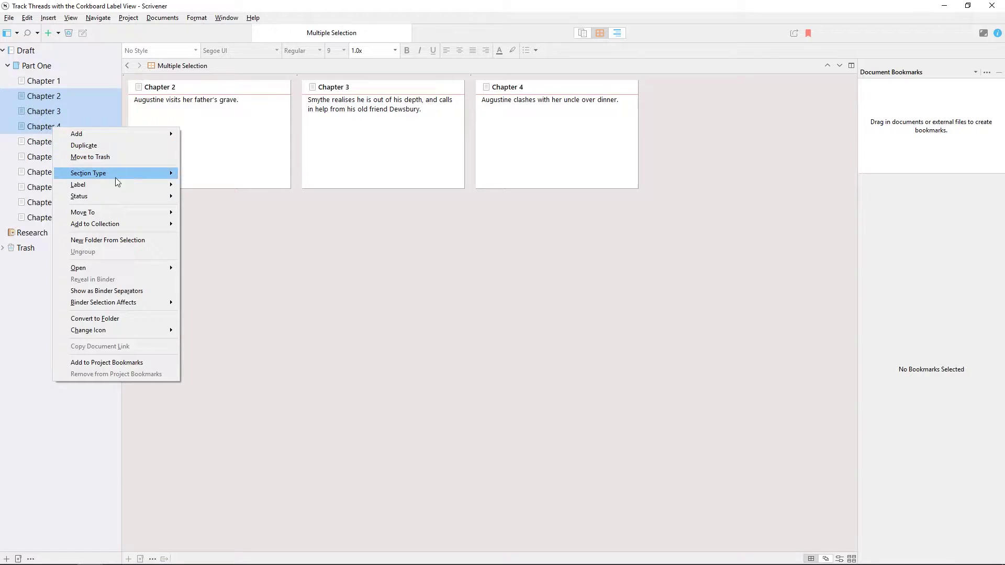
pyautogui.moveTo(115, 184)
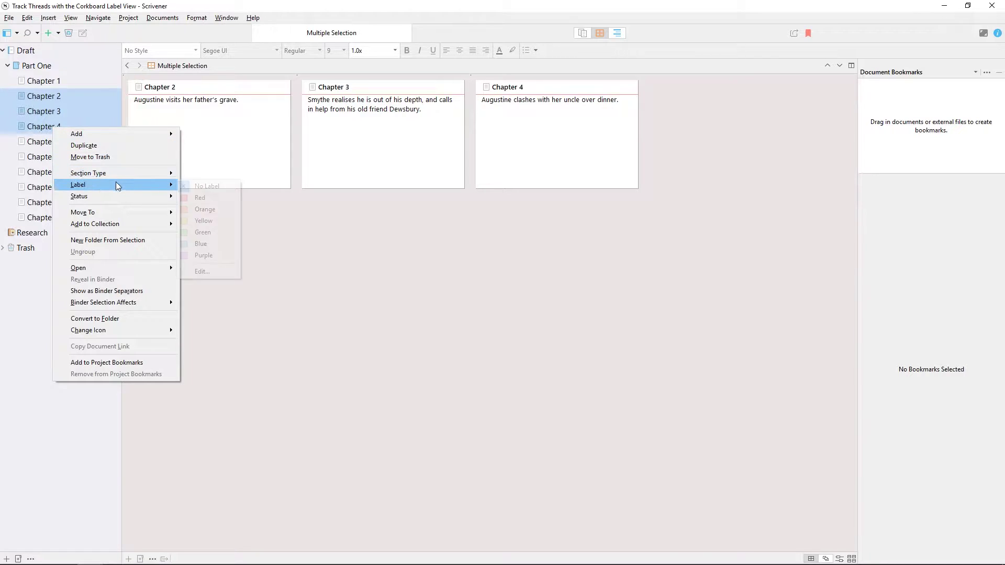
pyautogui.click(228, 209)
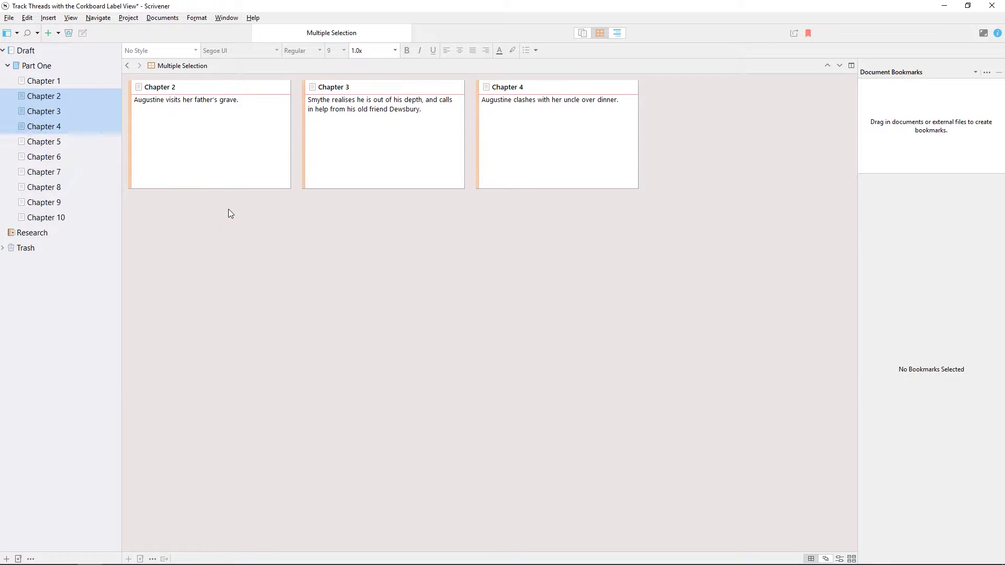
# Step: Open the label list editor from Chapter 1's Label menu
pyautogui.click(67, 87)
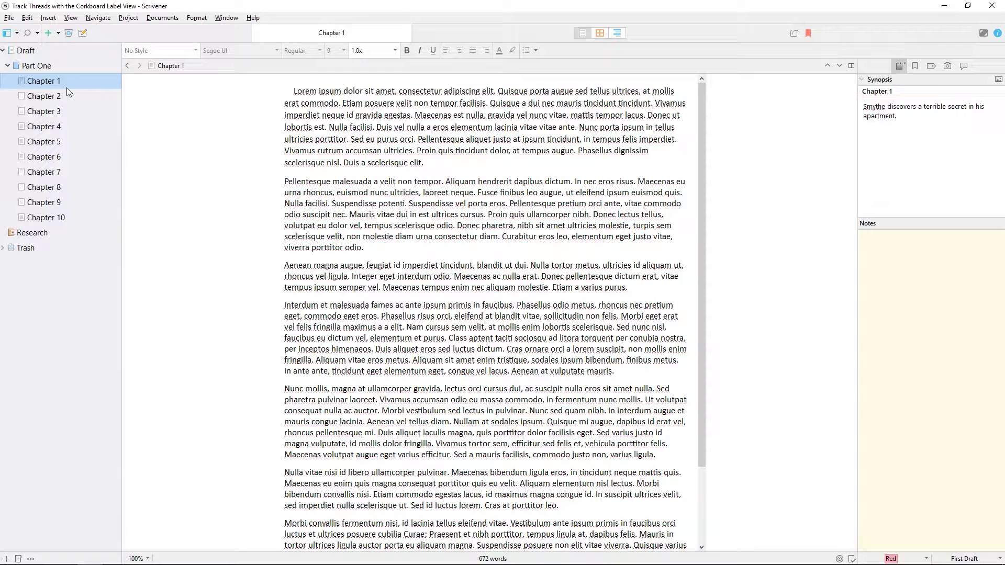
pyautogui.rightClick(67, 87)
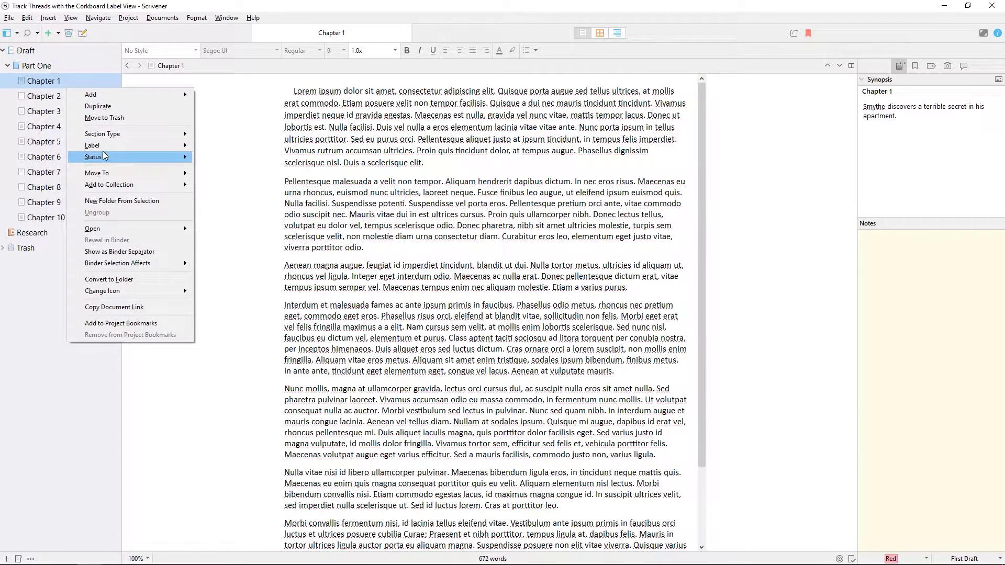
pyautogui.moveTo(114, 146)
pyautogui.click(217, 232)
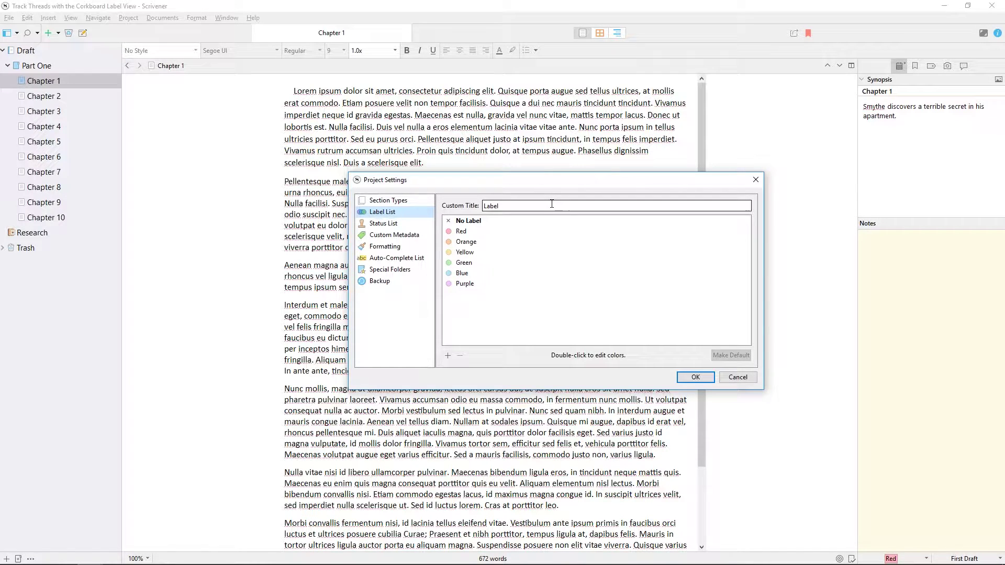
# Step: Add a new label named Augustine and give it a pink colour
pyautogui.click(447, 356)
pyautogui.write('Augustine')
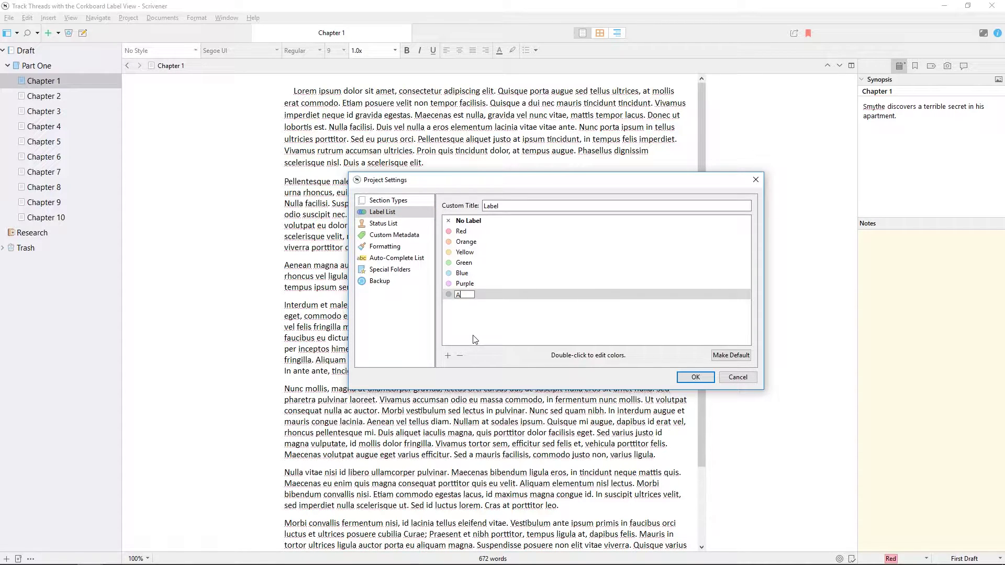
pyautogui.press('Return')
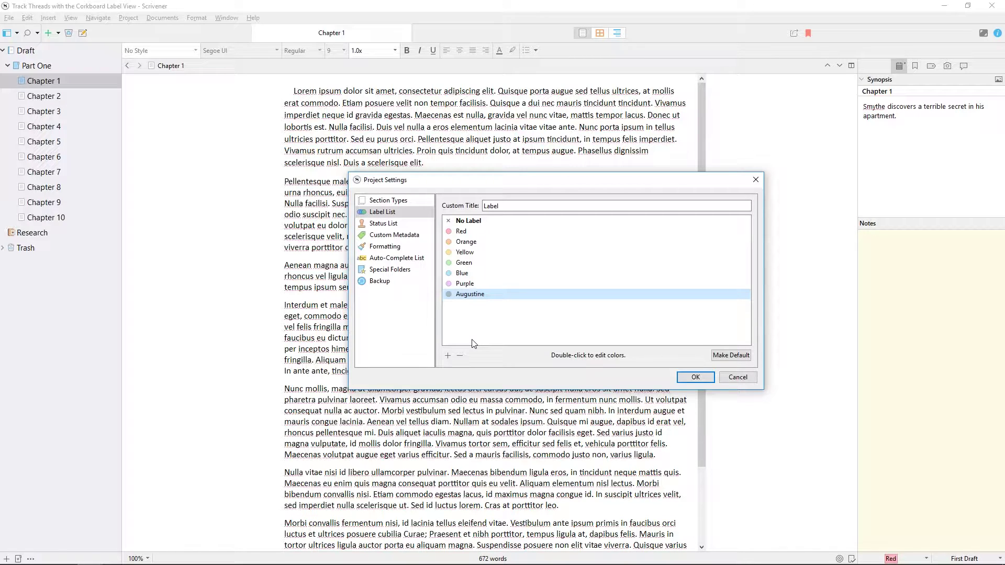
pyautogui.doubleClick(450, 295)
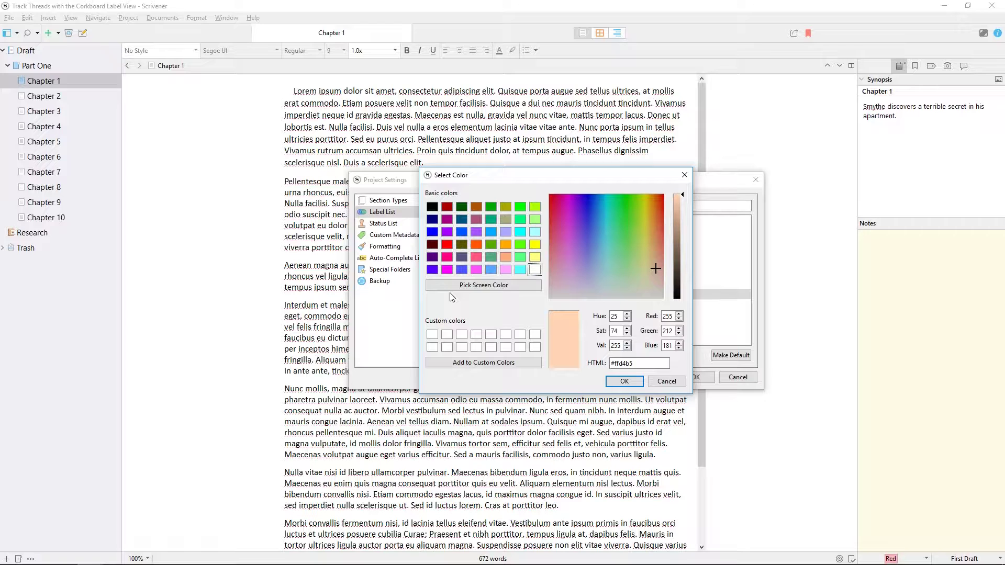
pyautogui.click(476, 258)
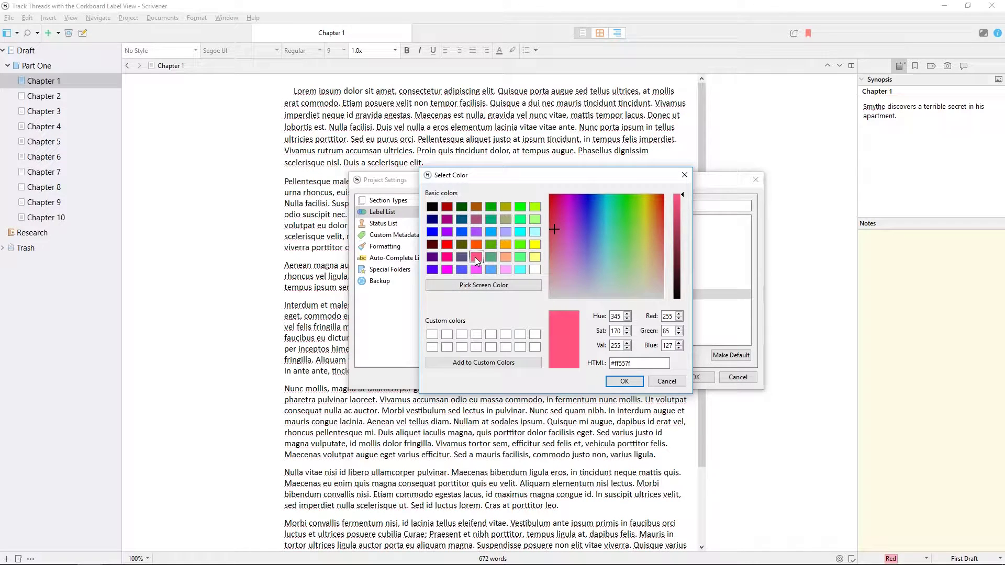
pyautogui.click(624, 381)
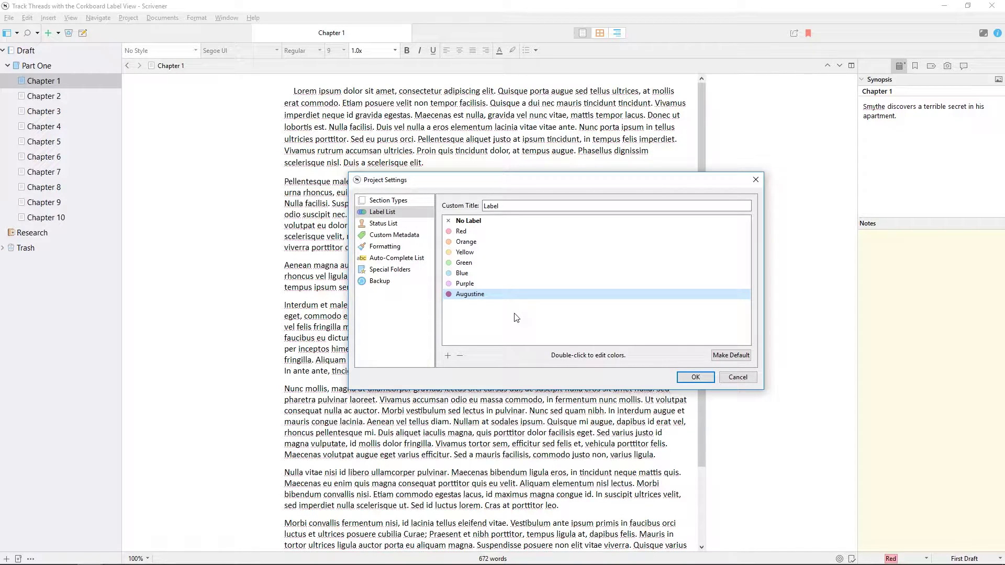
# Step: Title the label field POV, rename the Red label to Smythe, and apply the changes
pyautogui.click(535, 209)
pyautogui.doubleClick(534, 209)
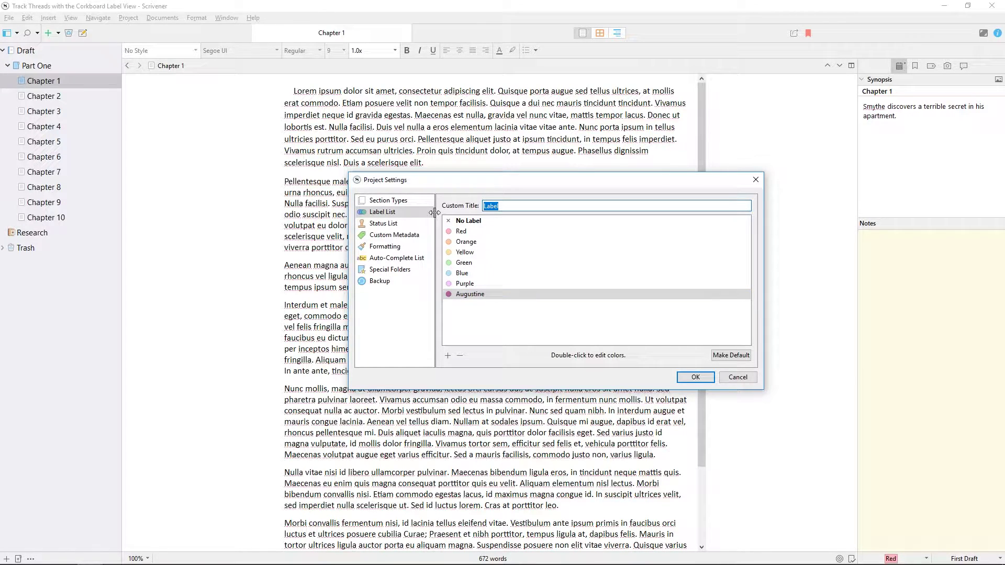
pyautogui.write('POV')
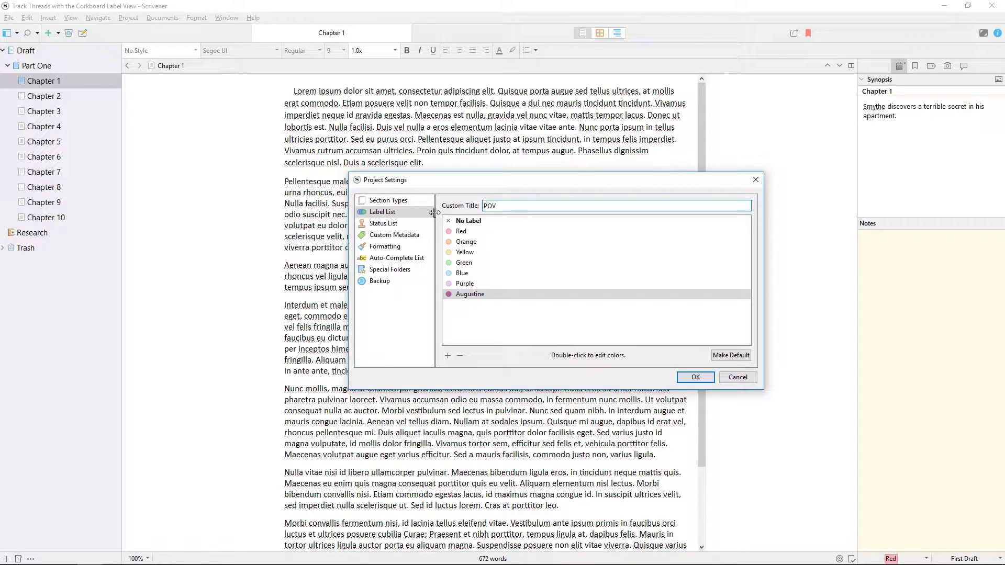
pyautogui.doubleClick(478, 231)
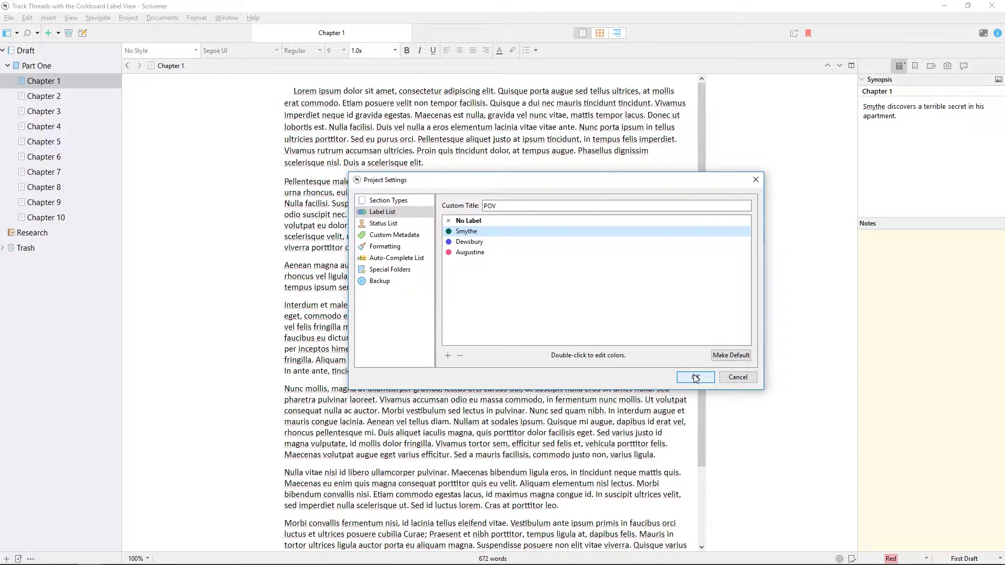
pyautogui.click(695, 377)
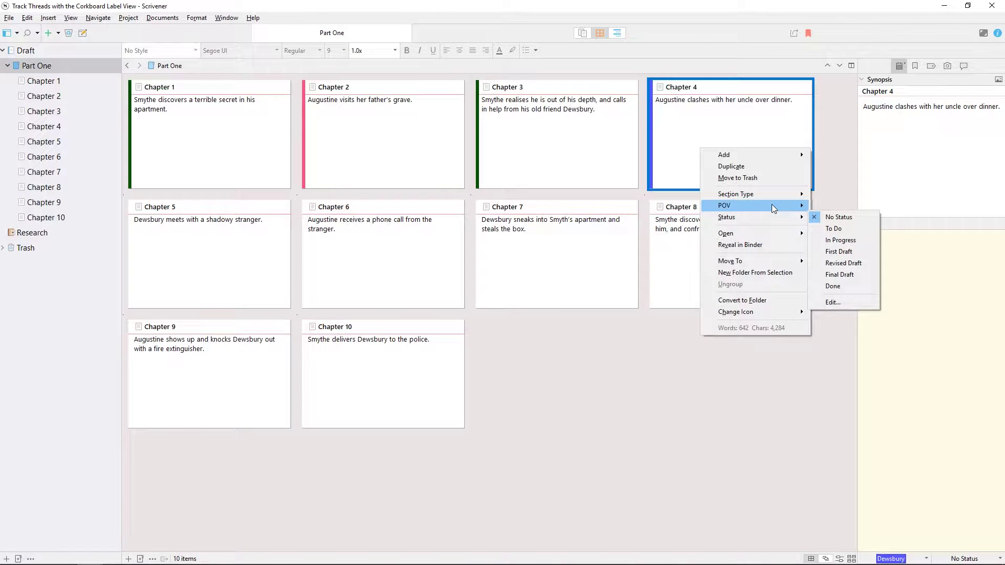
# Step: Give Chapter 4 the Augustine POV label, then select the Part One folder
pyautogui.moveTo(771, 205)
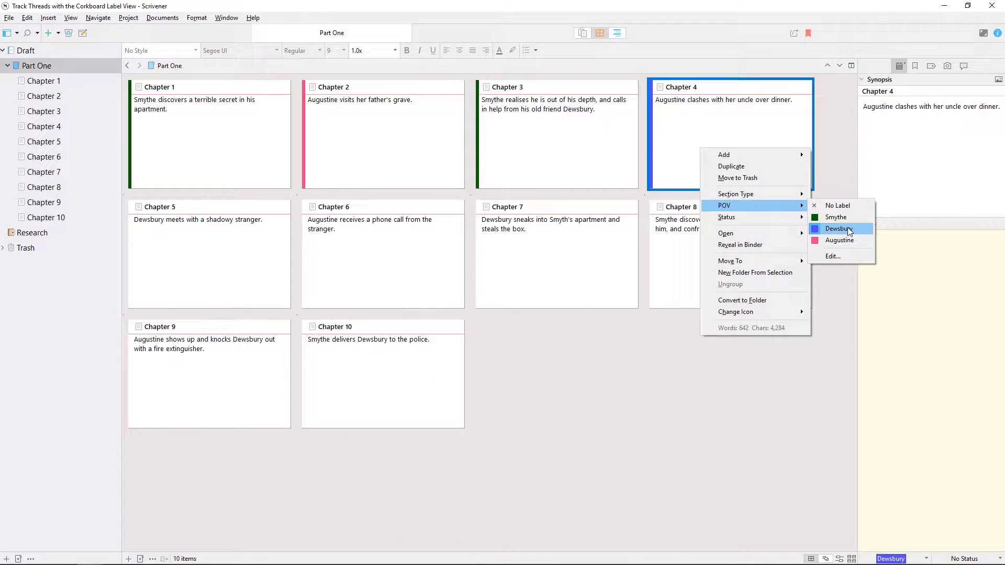
pyautogui.click(849, 239)
pyautogui.click(213, 256)
pyautogui.rightClick(213, 257)
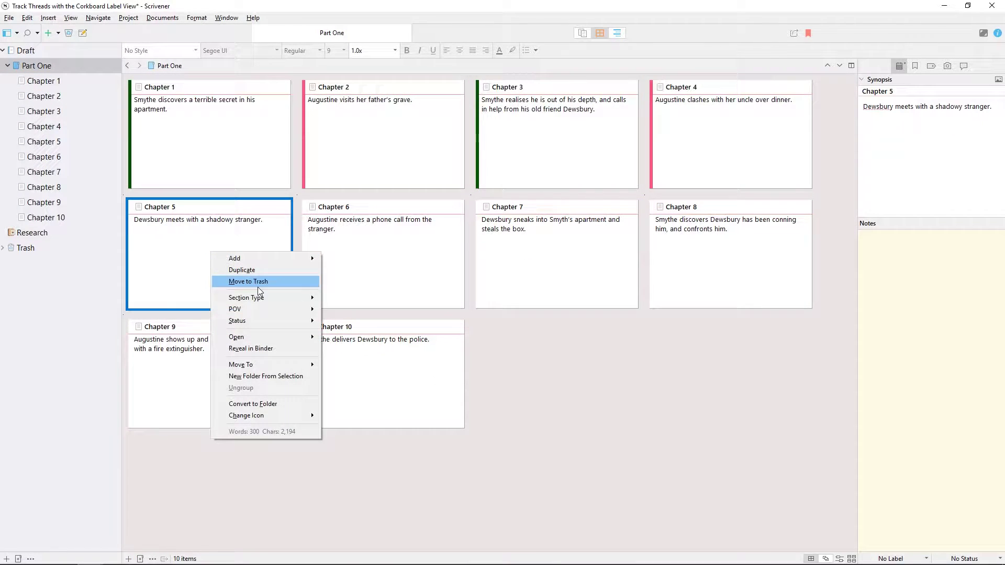
pyautogui.moveTo(281, 309)
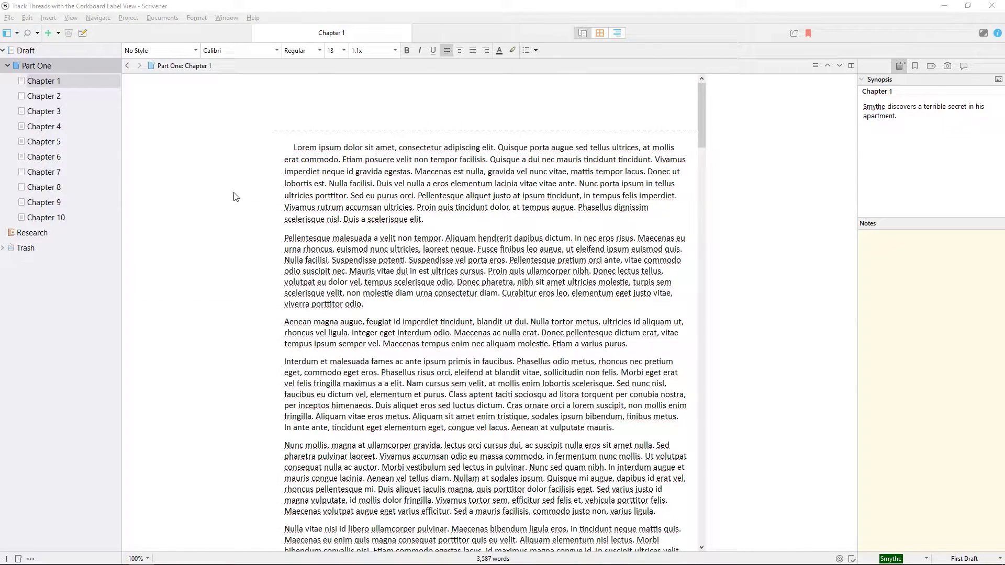
pyautogui.click(41, 67)
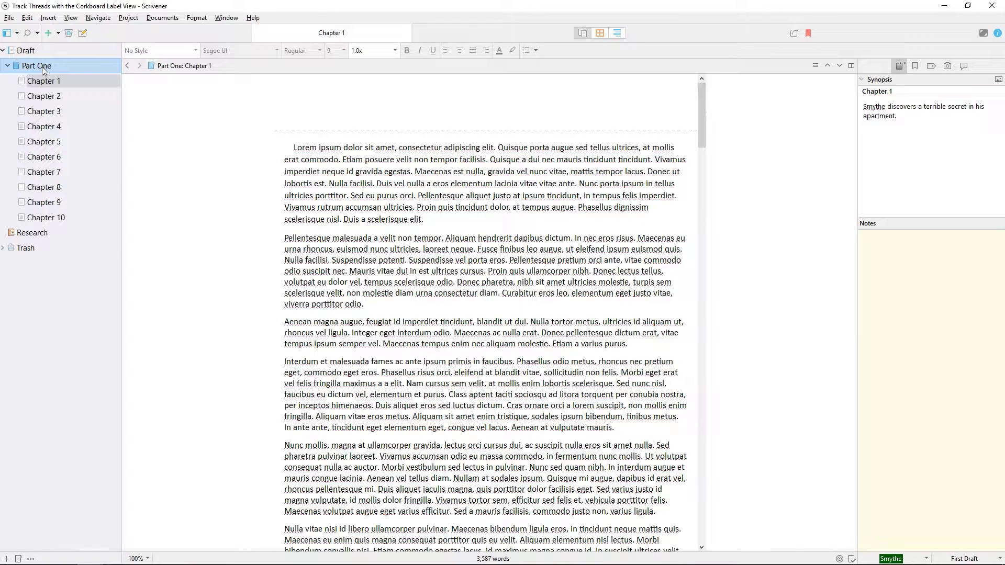
# Step: Show Part One as a corkboard arranged in POV label threads
pyautogui.click(599, 33)
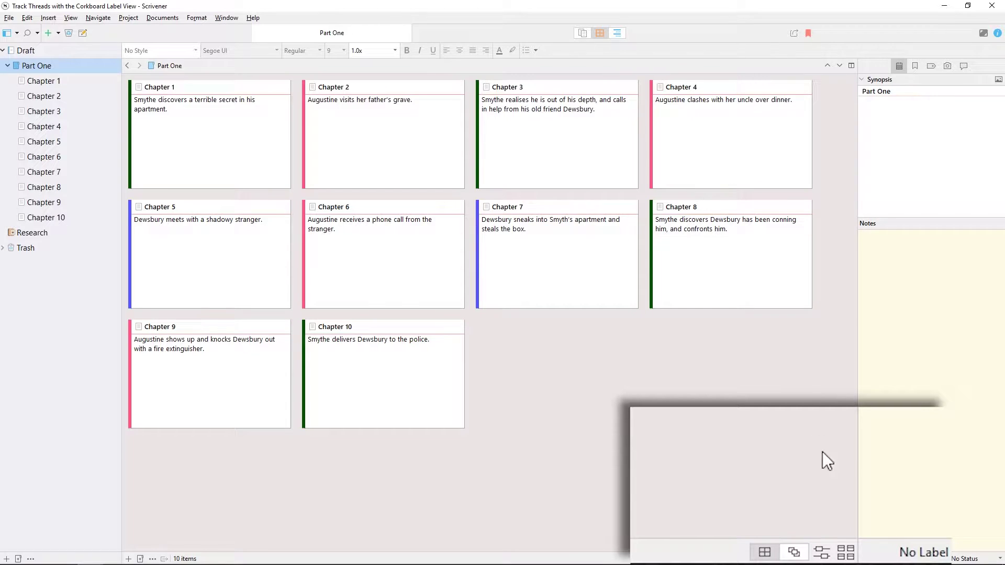
pyautogui.click(822, 550)
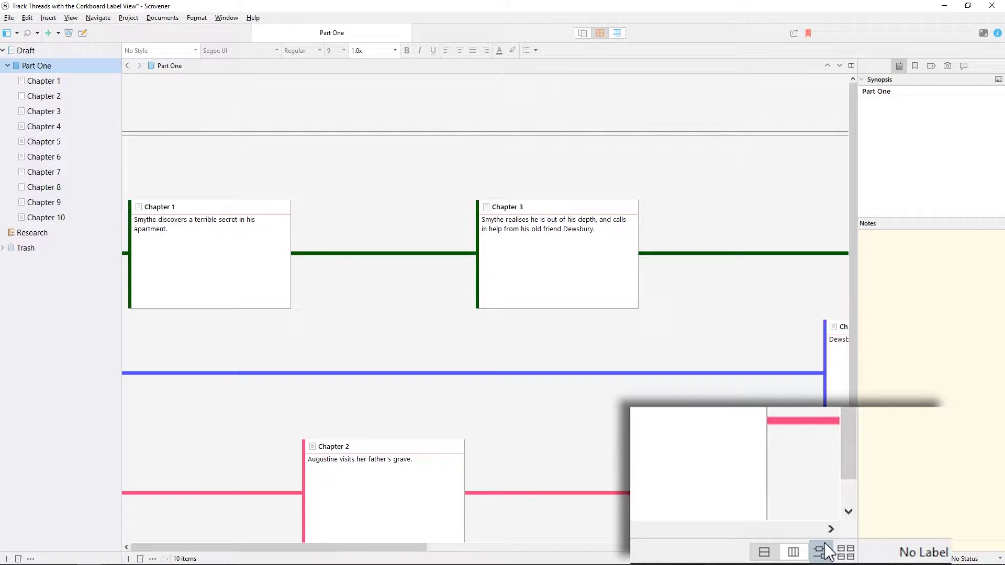
pyautogui.scroll(-1, 854, 350)
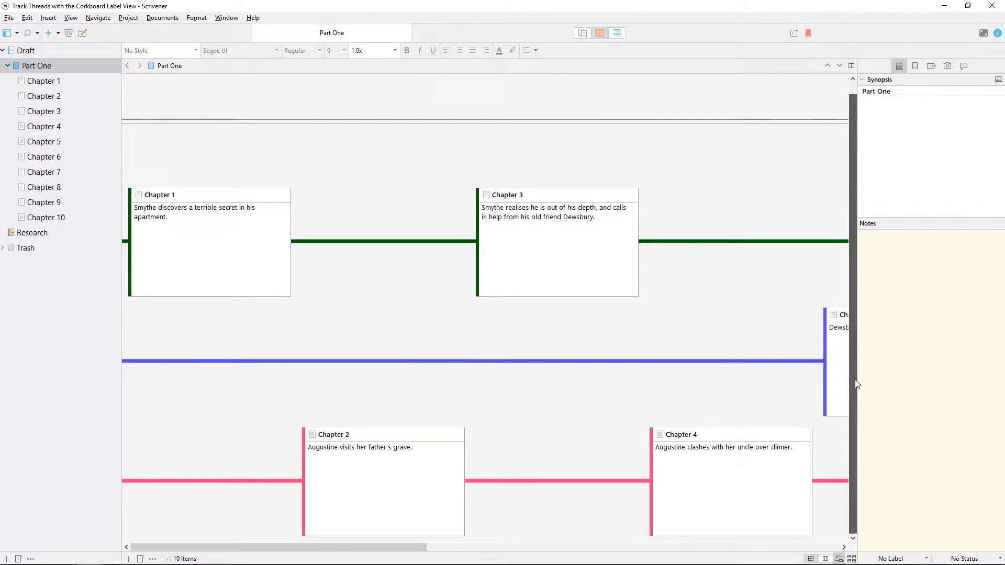
pyautogui.moveTo(403, 547); pyautogui.dragTo(337, 536)
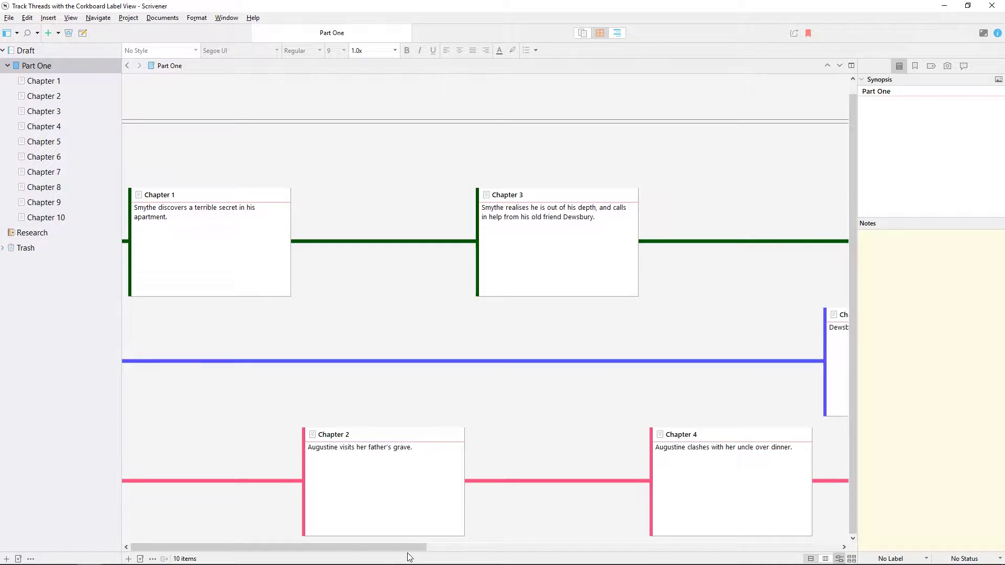
pyautogui.moveTo(408, 547); pyautogui.dragTo(790, 539)
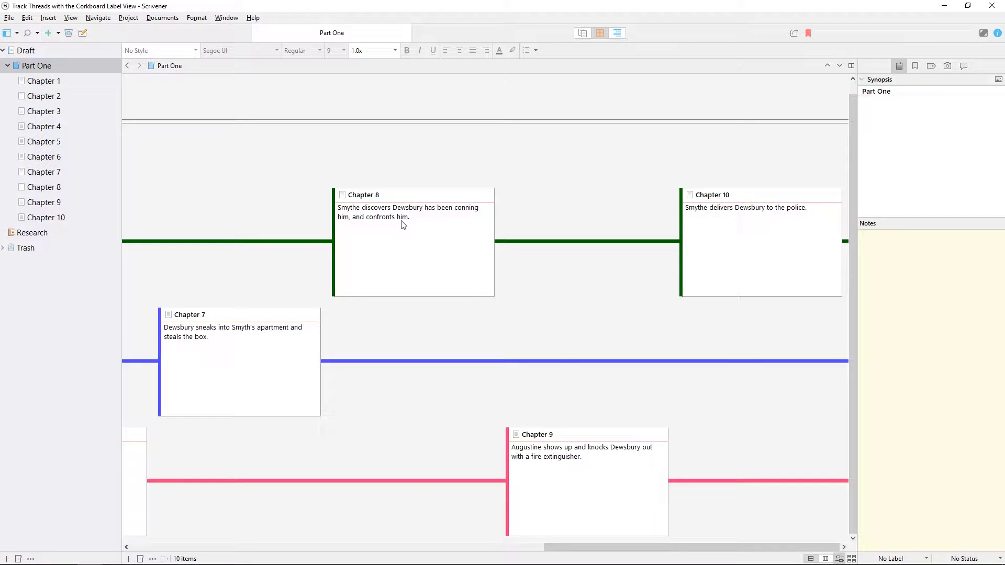
# Step: Move Chapter 8 onto the blue Dewsbury thread and reorder Chapters 1 and 3 on the green thread
pyautogui.moveTo(414, 220); pyautogui.dragTo(418, 359)
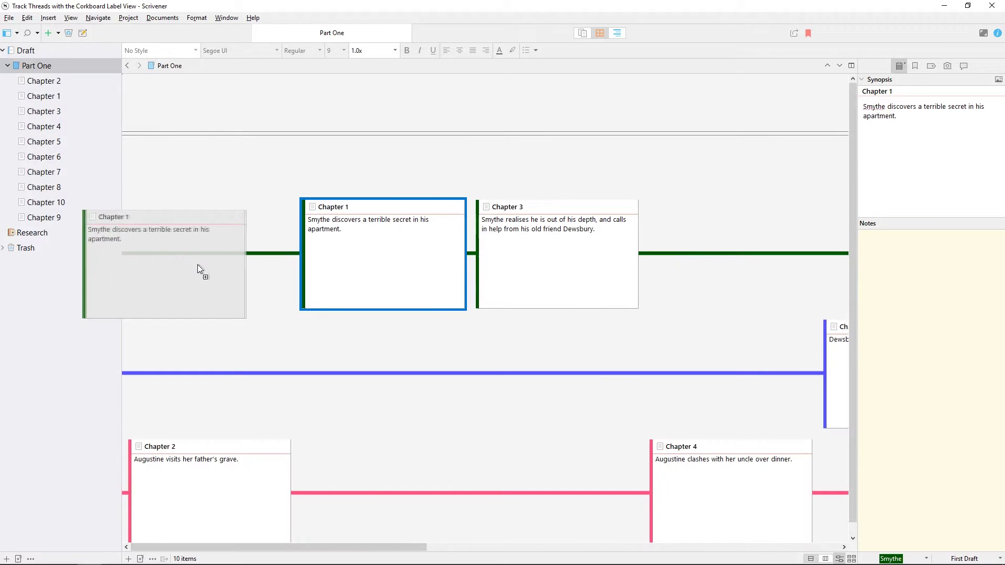
pyautogui.moveTo(197, 265); pyautogui.dragTo(199, 269)
pyautogui.moveTo(256, 256); pyautogui.dragTo(469, 257)
pyautogui.moveTo(547, 267); pyautogui.dragTo(796, 269)
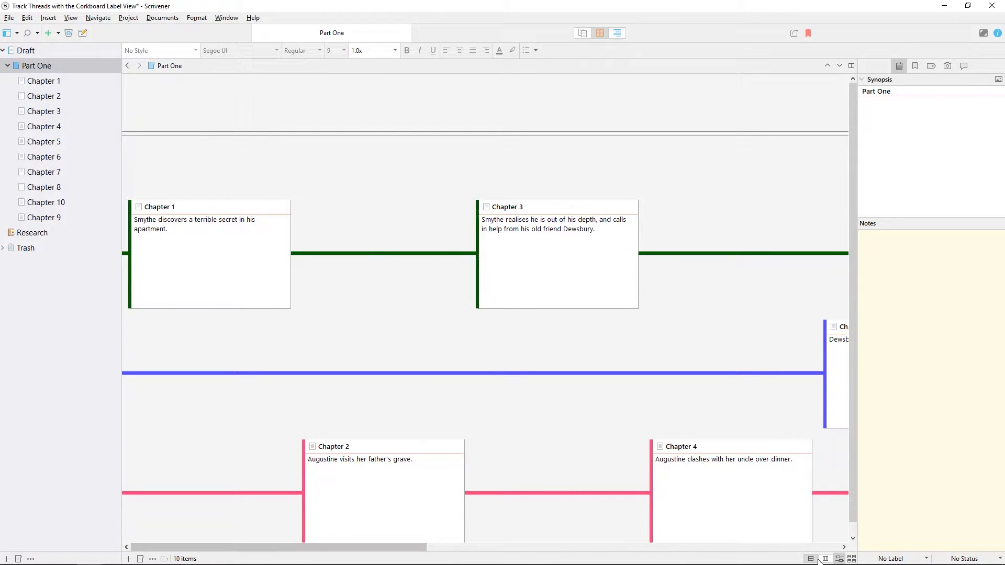
# Step: Switch the POV threads to vertical columns
pyautogui.click(825, 559)
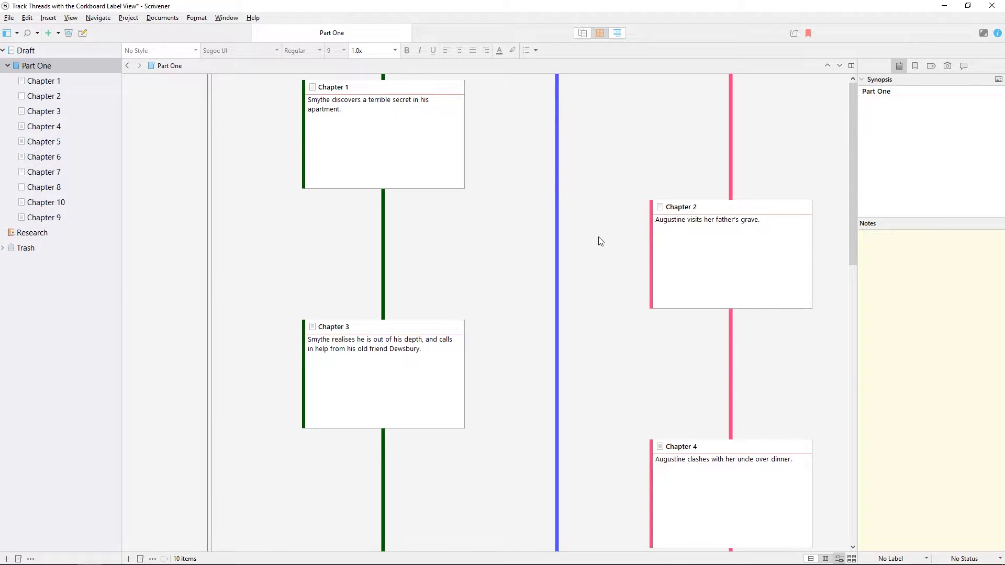
pyautogui.scroll(-10, 601, 247)
pyautogui.scroll(5, 600, 248)
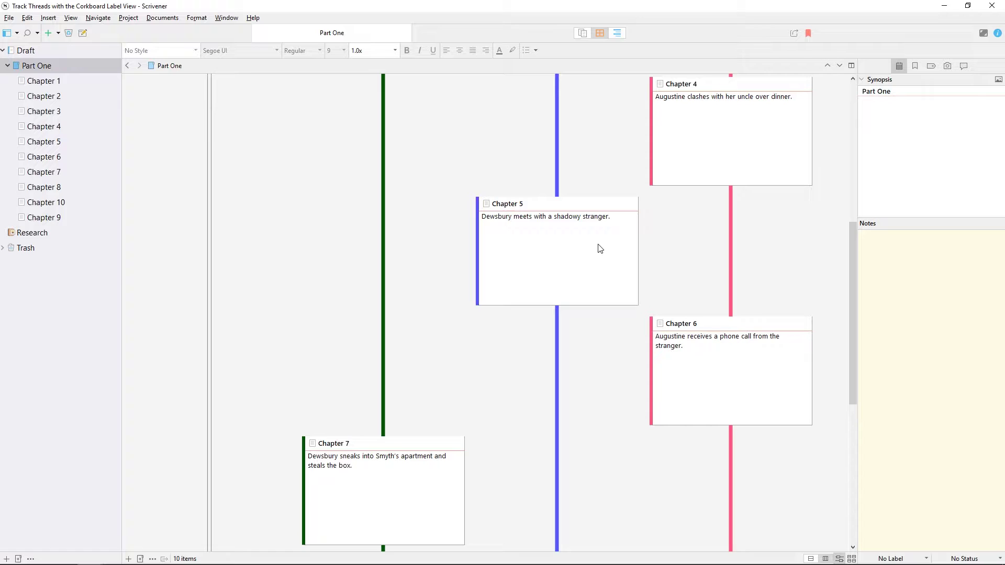
pyautogui.scroll(5, 600, 248)
# Step: Open Chapter 1's text beside the corkboard with smaller cards and the Inspector hidden
pyautogui.click(47, 83)
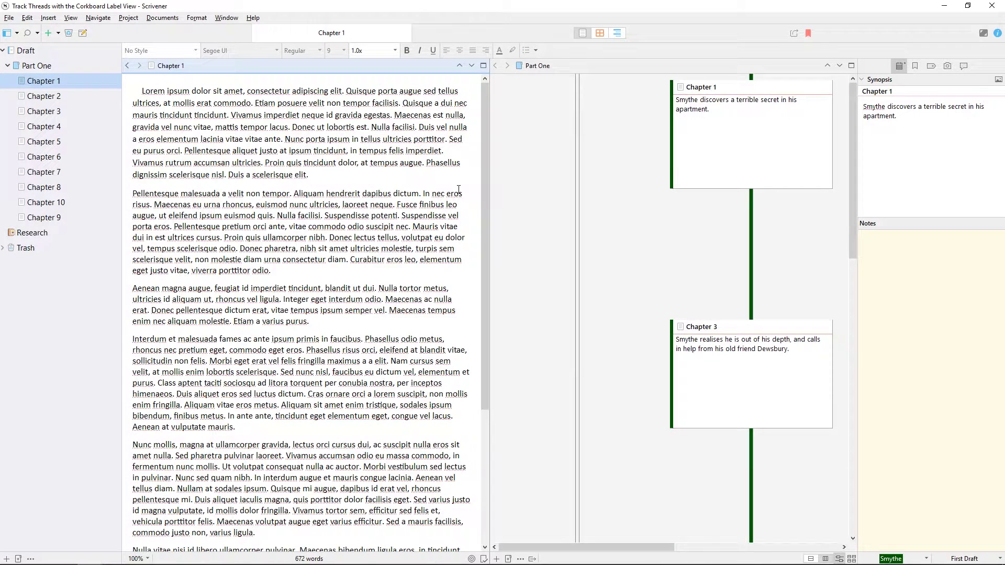
pyautogui.moveTo(659, 546); pyautogui.dragTo(776, 539)
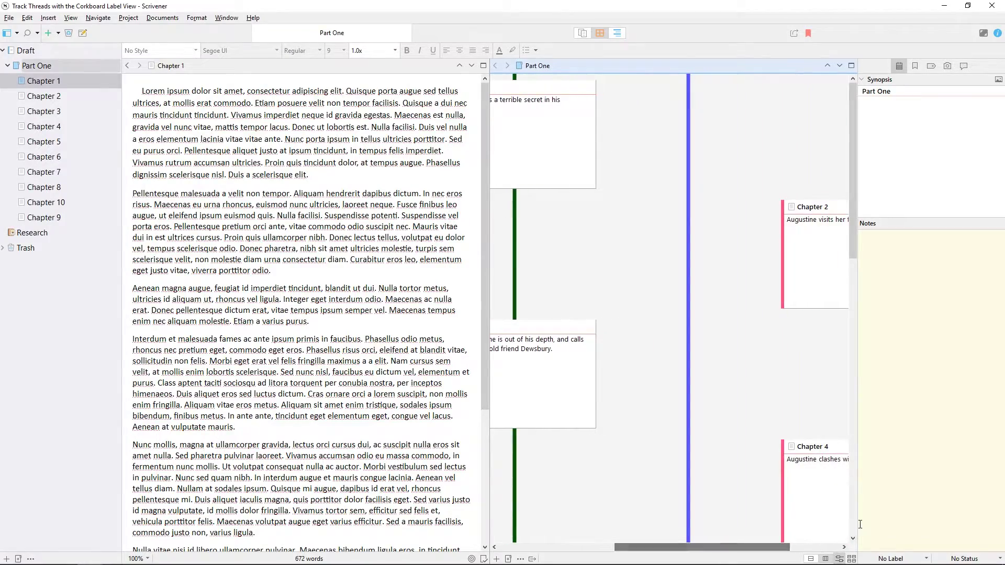
pyautogui.hotkey('ctrl', 'shift', 'i')
pyautogui.click(971, 558)
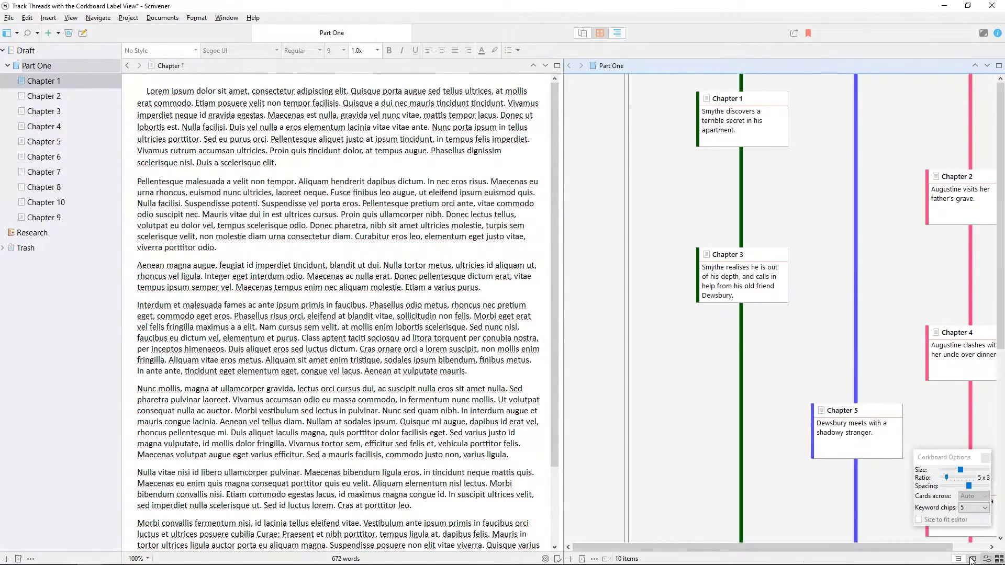
# Step: Tighten the corkboard card spacing and close the split so only Chapter 1 remains
pyautogui.moveTo(932, 546); pyautogui.dragTo(965, 547)
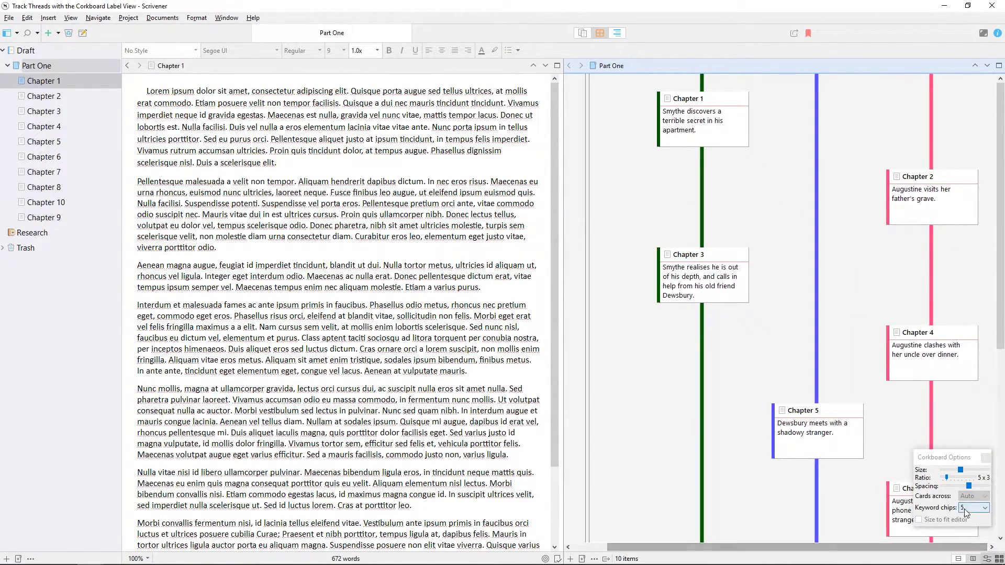
pyautogui.moveTo(968, 486); pyautogui.dragTo(931, 483)
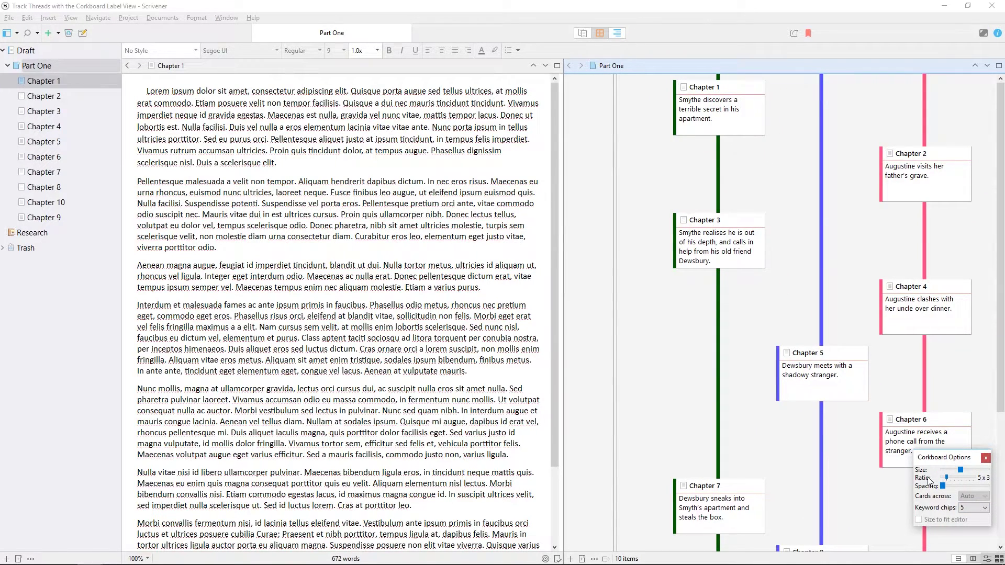
pyautogui.click(986, 458)
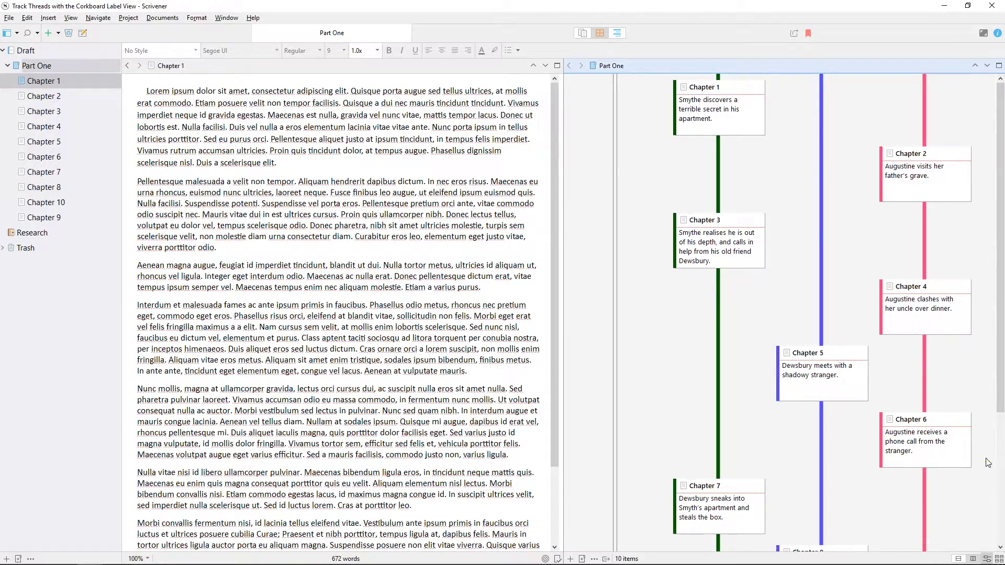
pyautogui.click(999, 66)
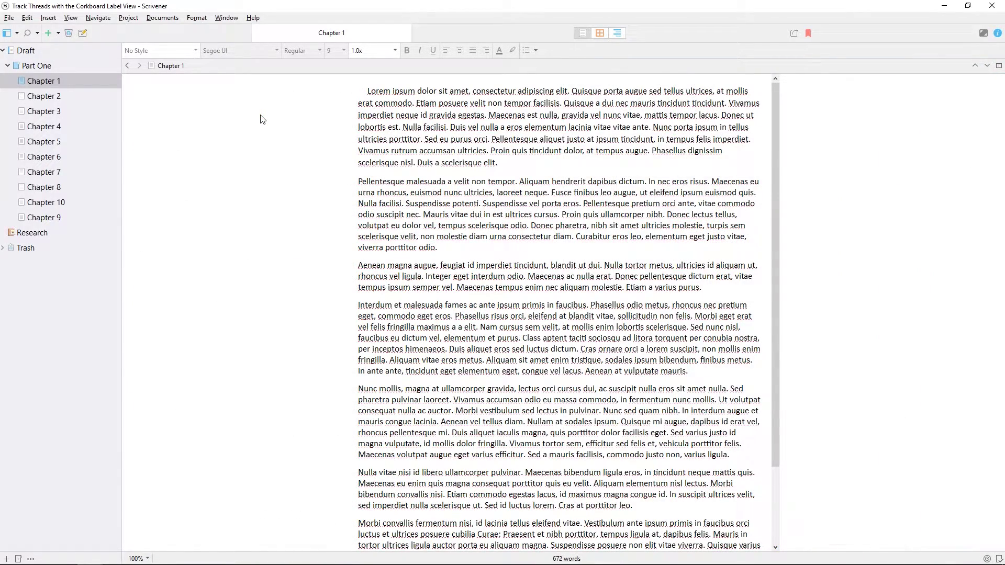
# Step: Turn on POV colour in the Binder via View > Use POV Color In
pyautogui.click(71, 18)
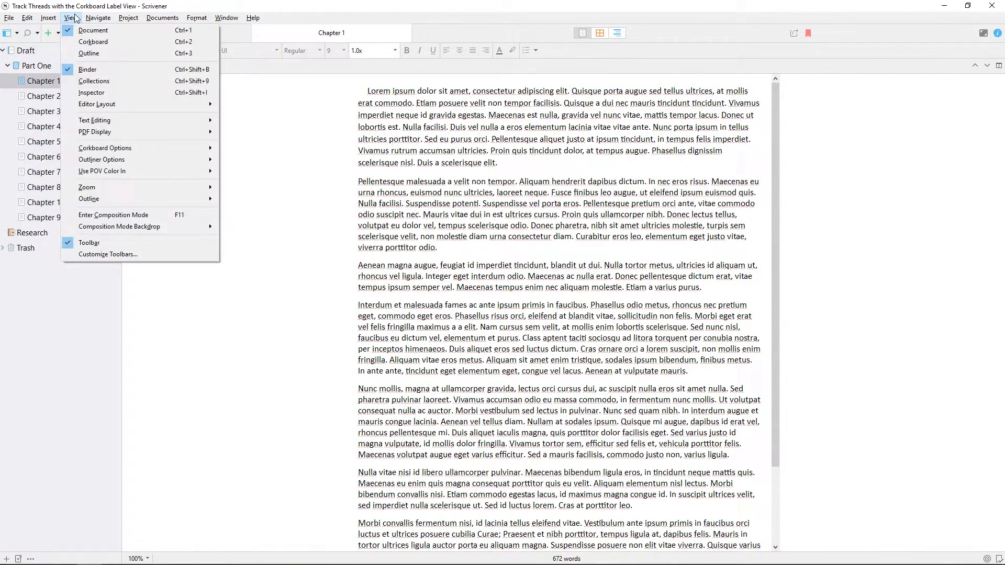
pyautogui.moveTo(149, 177)
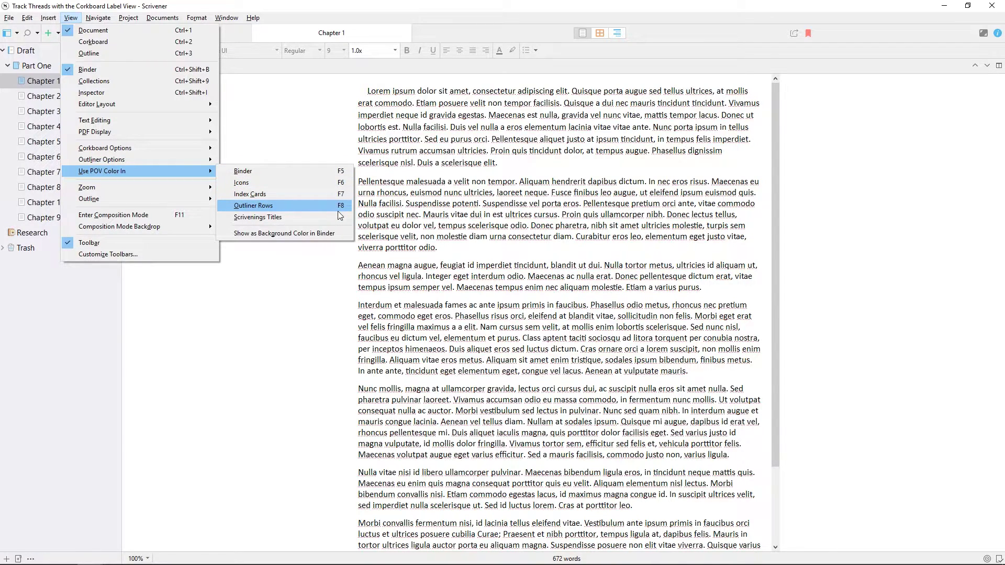
pyautogui.click(333, 175)
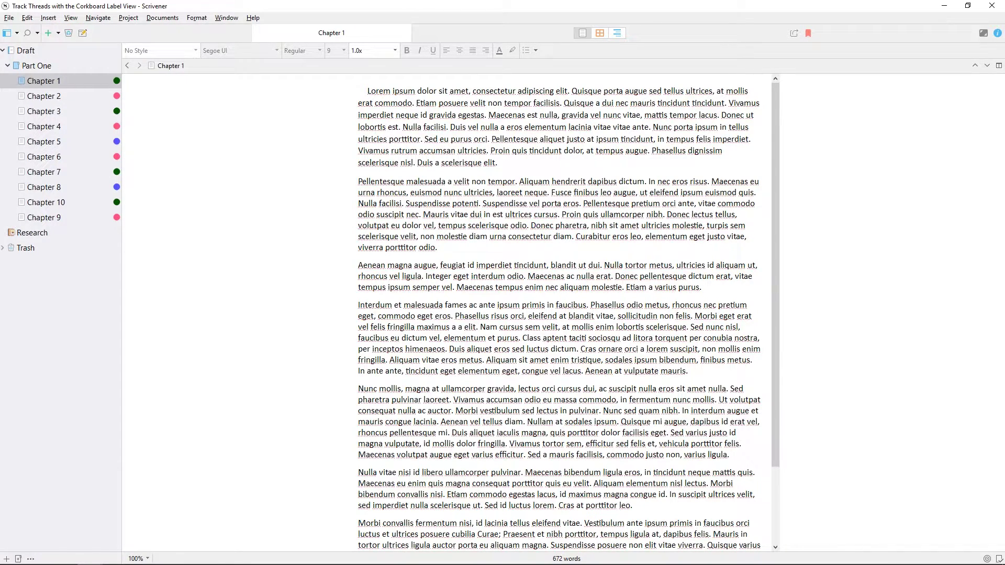
# Step: Return to the Use POV Color In options in the View menu
pyautogui.click(72, 18)
pyautogui.moveTo(178, 171)
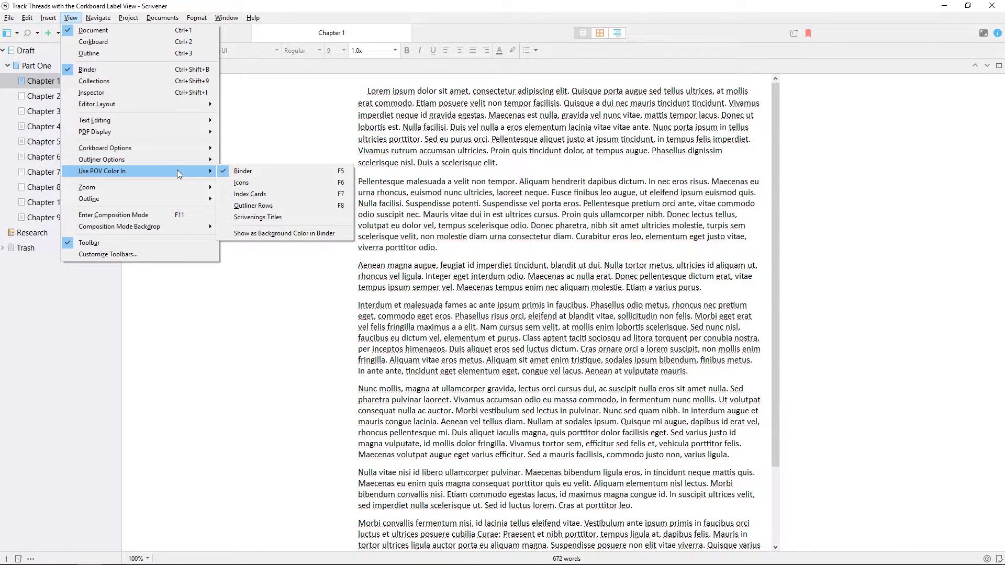
pyautogui.click(260, 154)
pyautogui.click(76, 20)
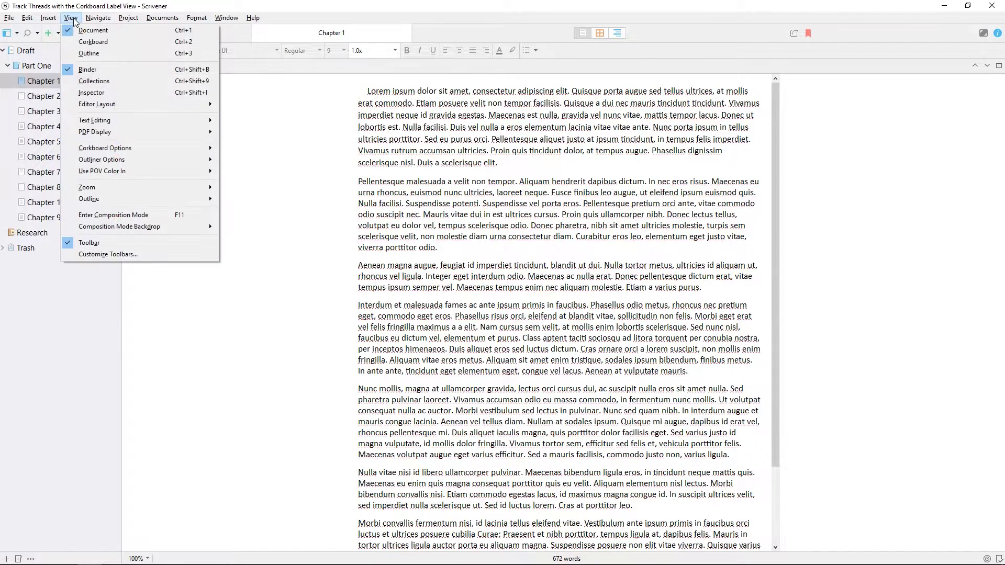
# Step: Fill binder rows with POV colours and browse Chapters 2, 3 and back to 1
pyautogui.moveTo(162, 169)
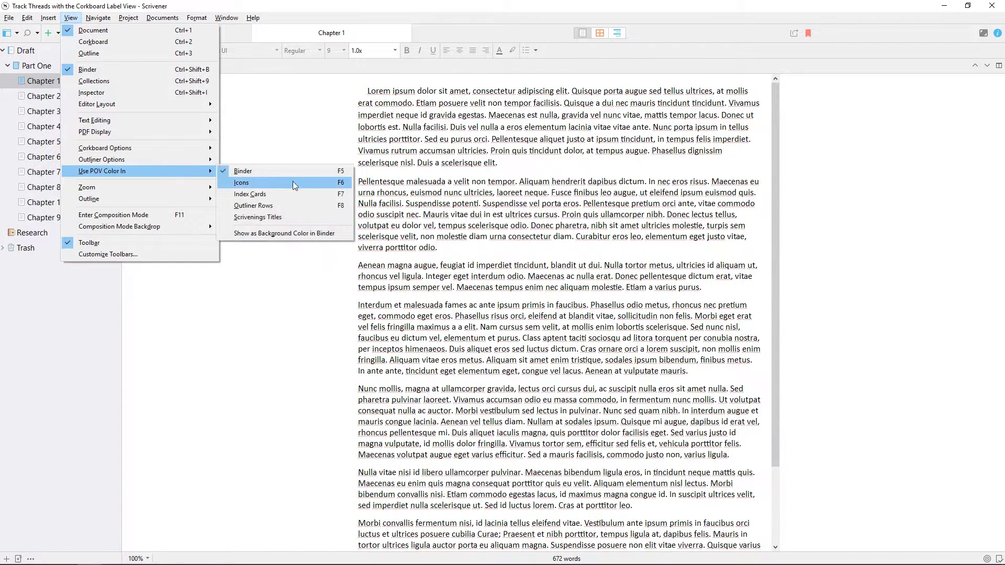
pyautogui.click(308, 235)
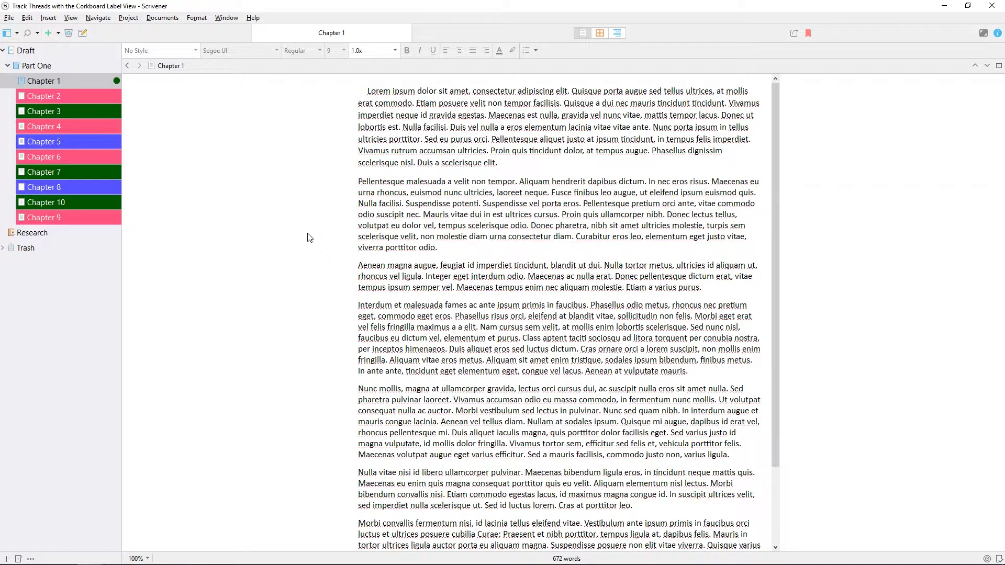
pyautogui.click(95, 97)
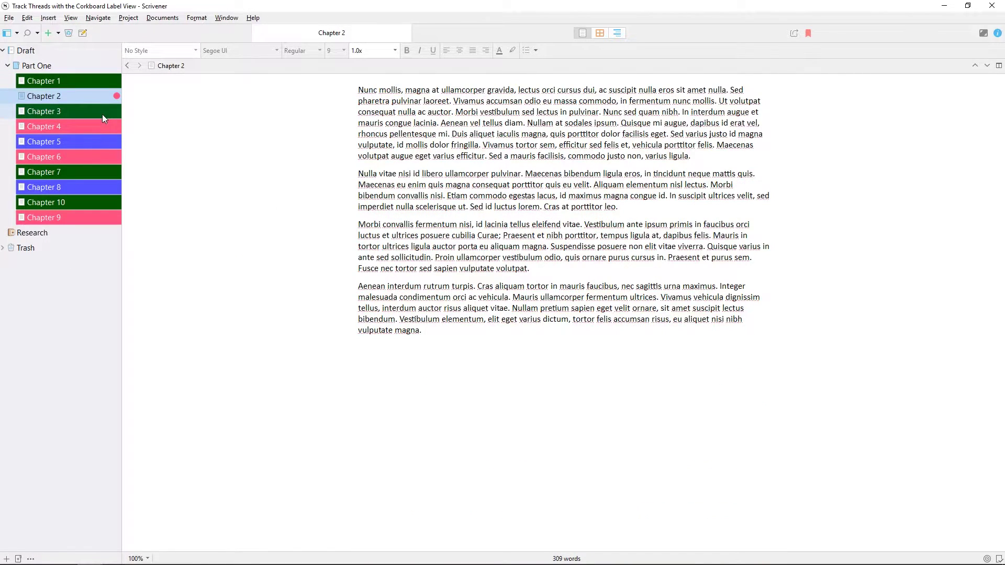
pyautogui.click(102, 113)
pyautogui.click(100, 85)
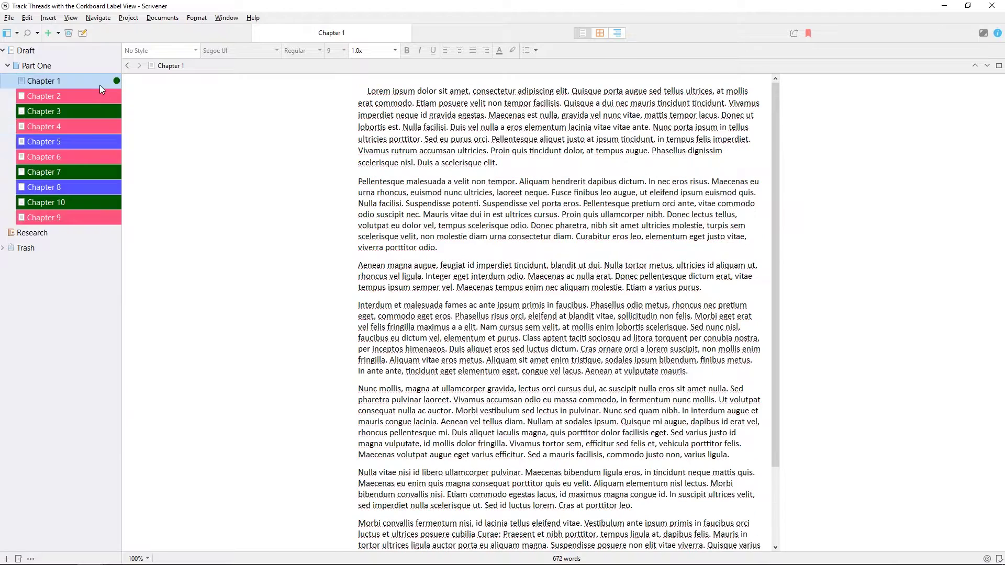
# Step: Colour the chapter icons by POV via View > Use POV Color In > Icons
pyautogui.click(76, 22)
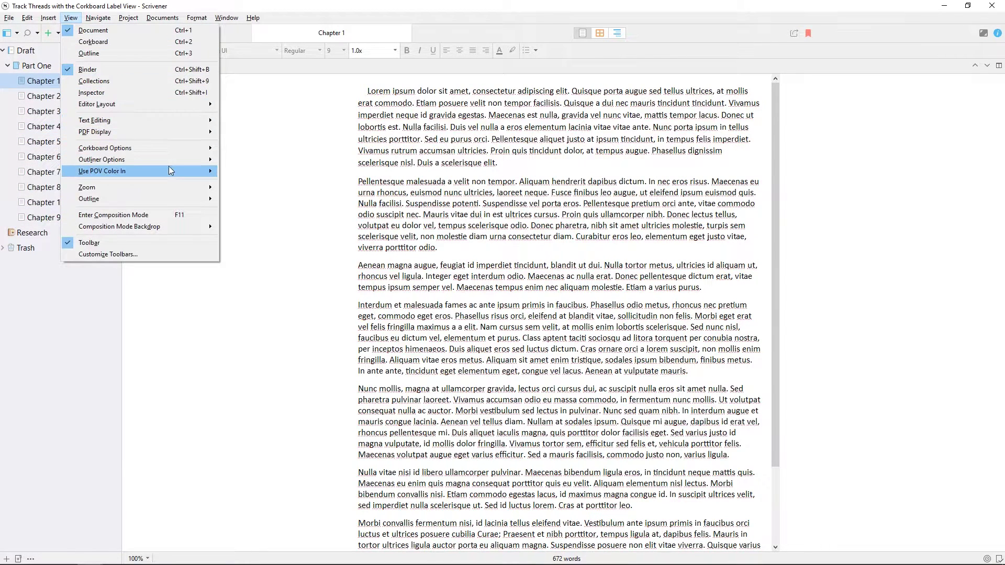
pyautogui.moveTo(171, 169)
pyautogui.click(293, 183)
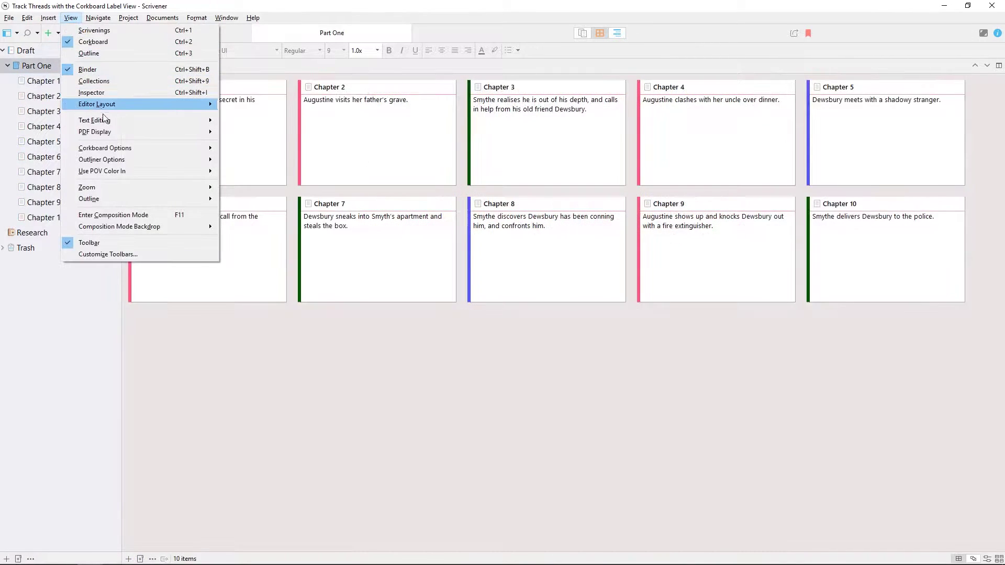
# Step: Apply POV colours (green, pink, blue) to the Part One index cards and outliner rows
pyautogui.moveTo(128, 171)
pyautogui.click(273, 194)
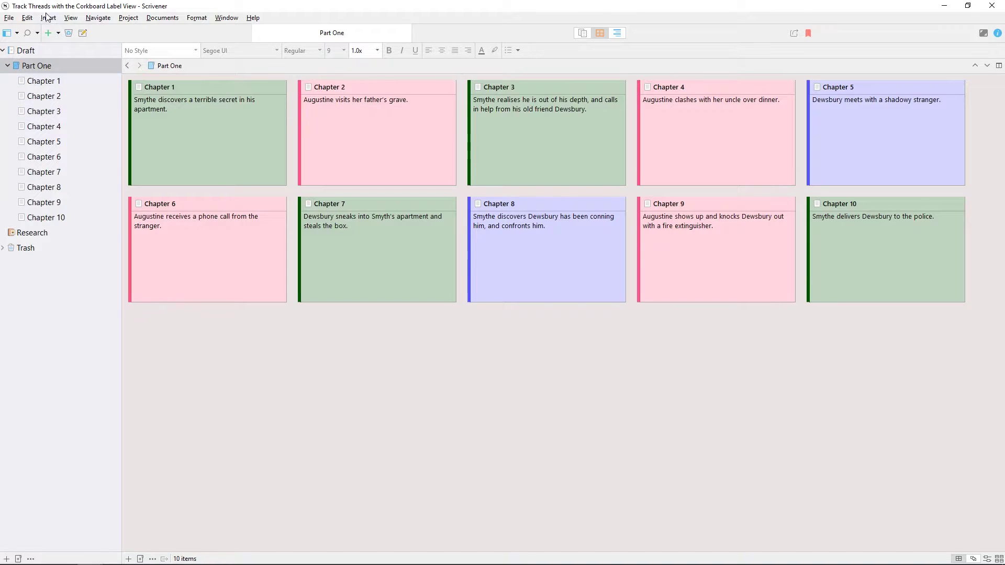
pyautogui.click(67, 19)
pyautogui.moveTo(145, 170)
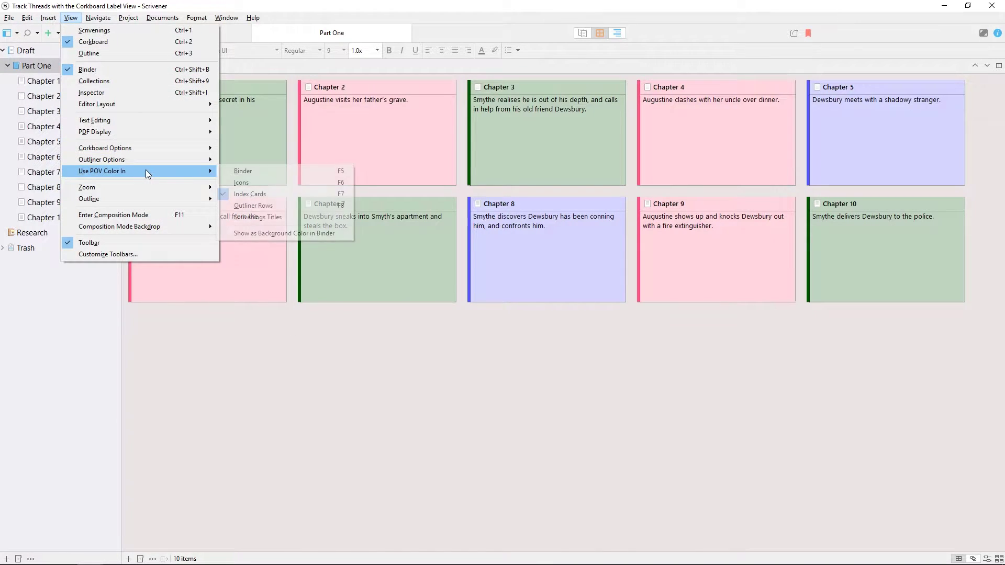
pyautogui.click(266, 209)
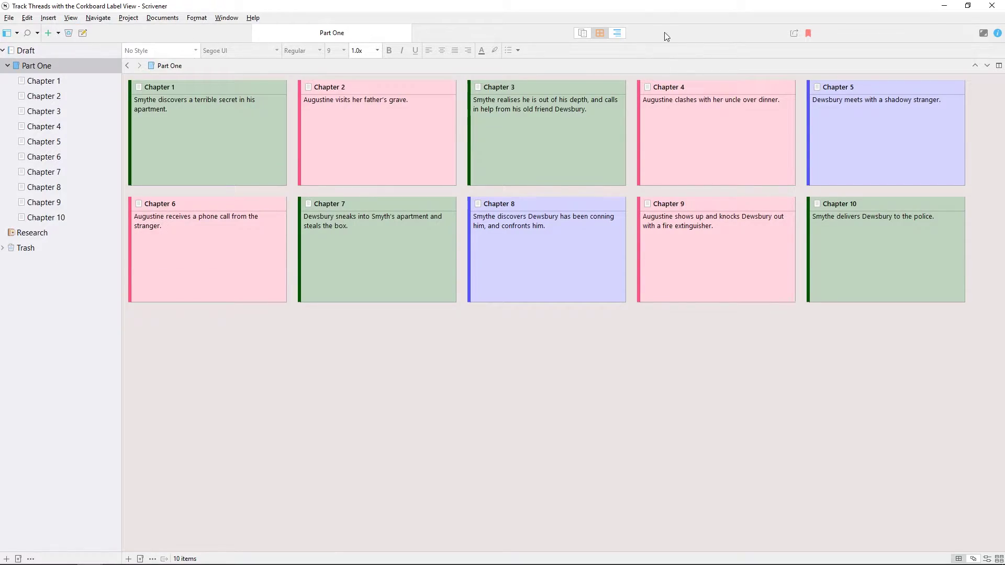
# Step: Show Part One as Scrivenings text, with each chapter title displayed in a POV-coloured bar
pyautogui.click(617, 34)
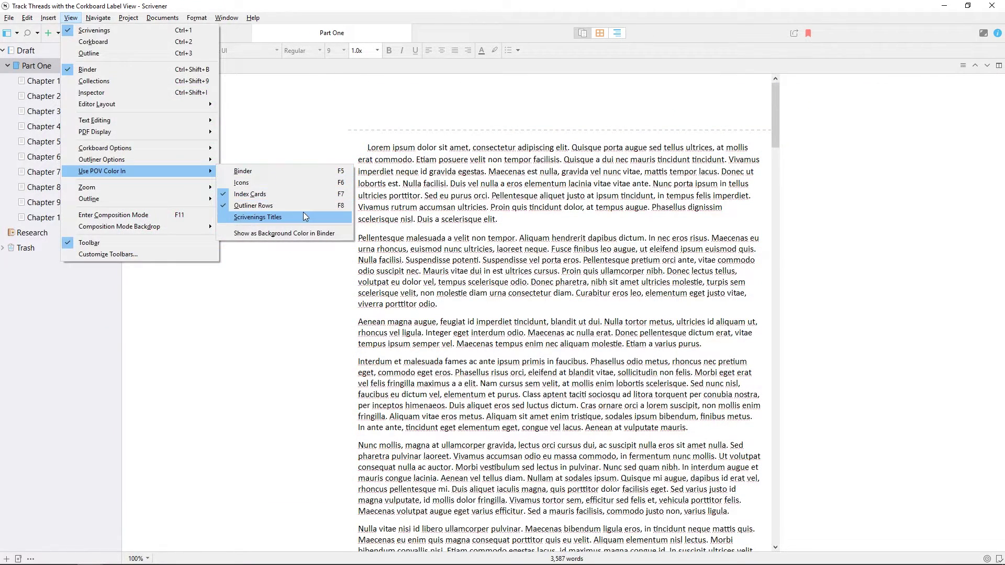
pyautogui.click(303, 212)
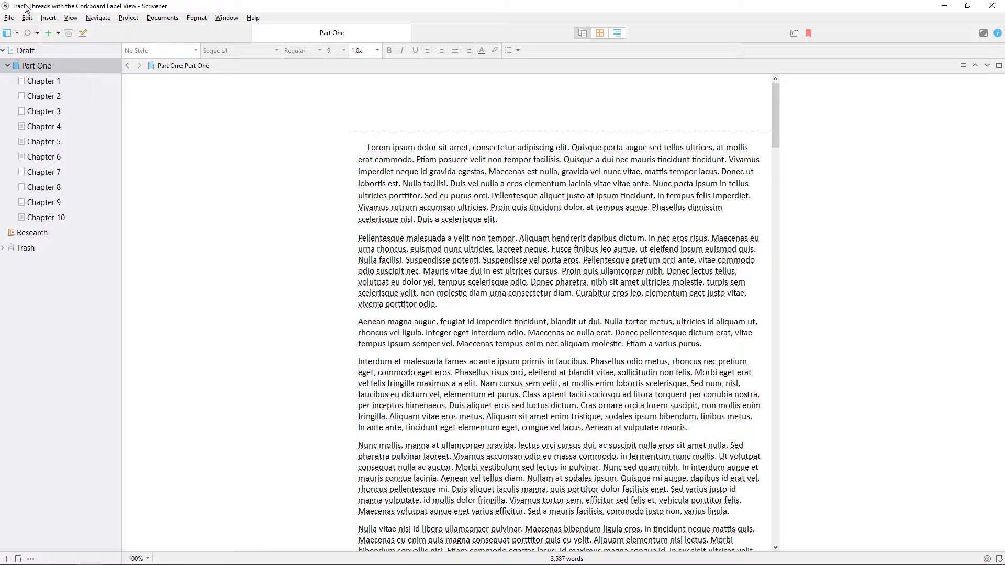
pyautogui.click(71, 18)
pyautogui.moveTo(215, 122)
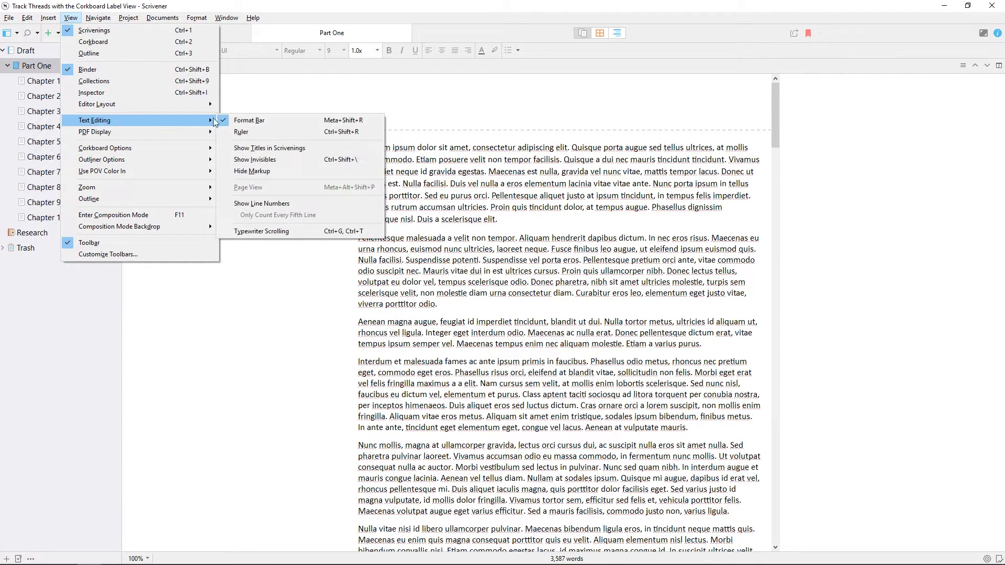
pyautogui.click(281, 149)
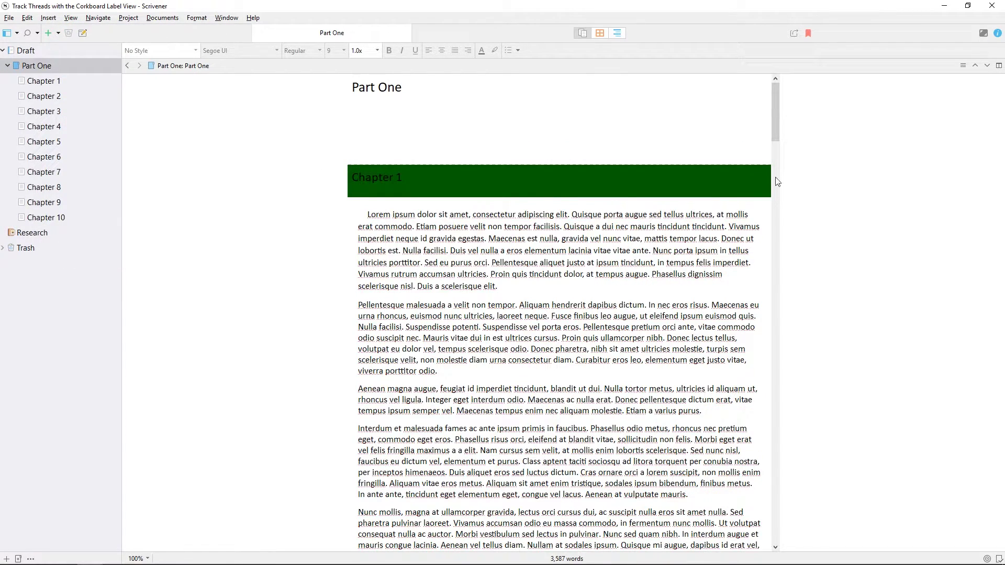
pyautogui.moveTo(775, 99); pyautogui.dragTo(788, 481)
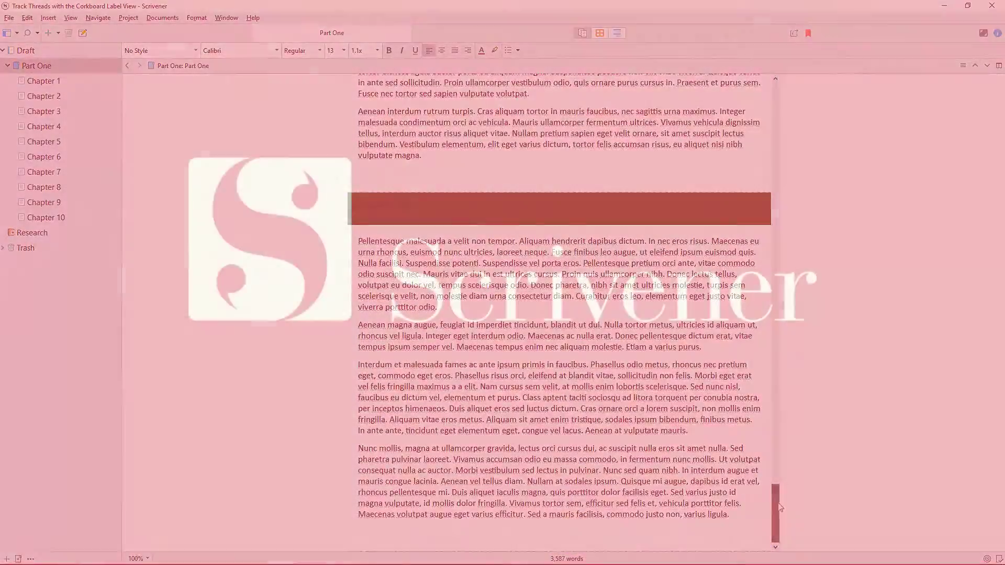